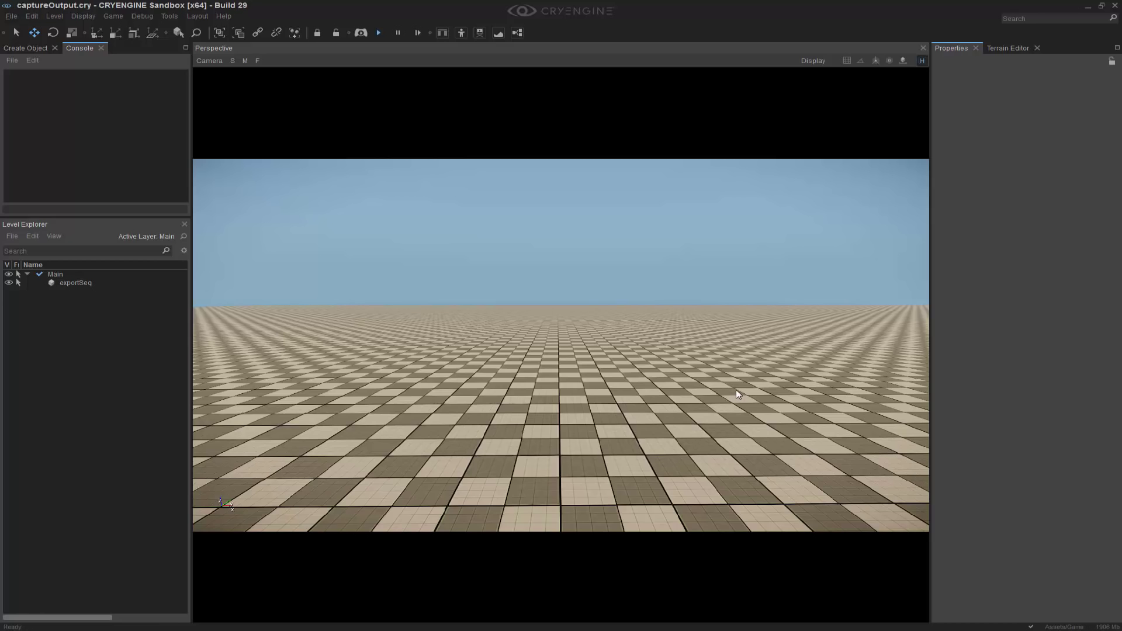
Set the console variable capture_frame_once to 1.
{"action": "left_click", "coordinate": [36, 47]}
{"action": "left_click", "coordinate": [78, 49]}
{"action": "type", "text": "capture"}
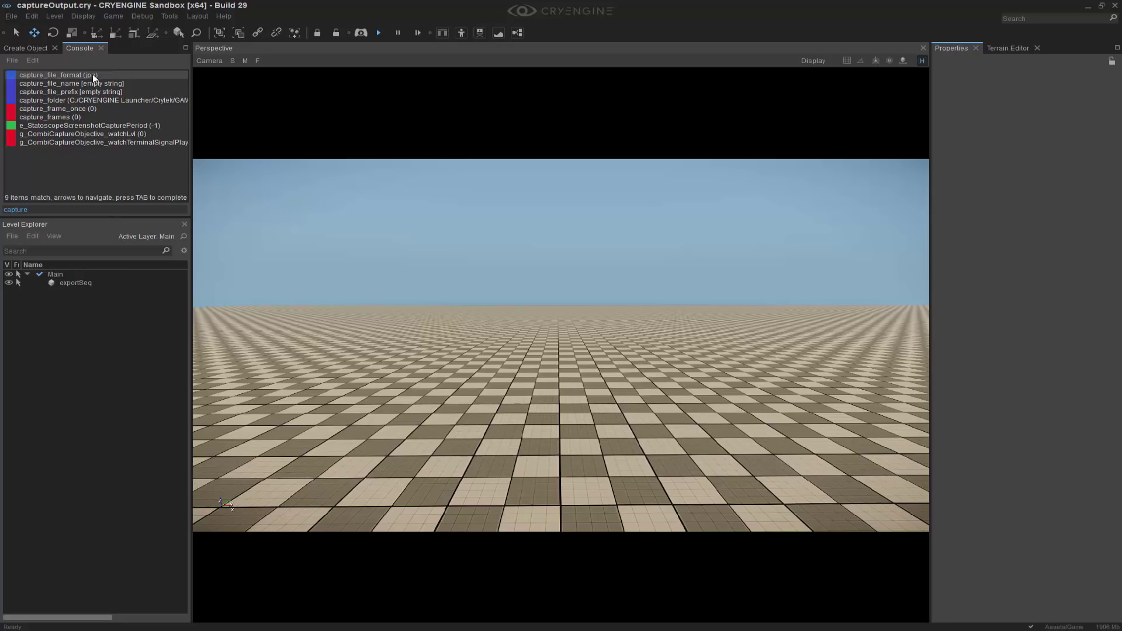
{"action": "left_click", "coordinate": [88, 110]}
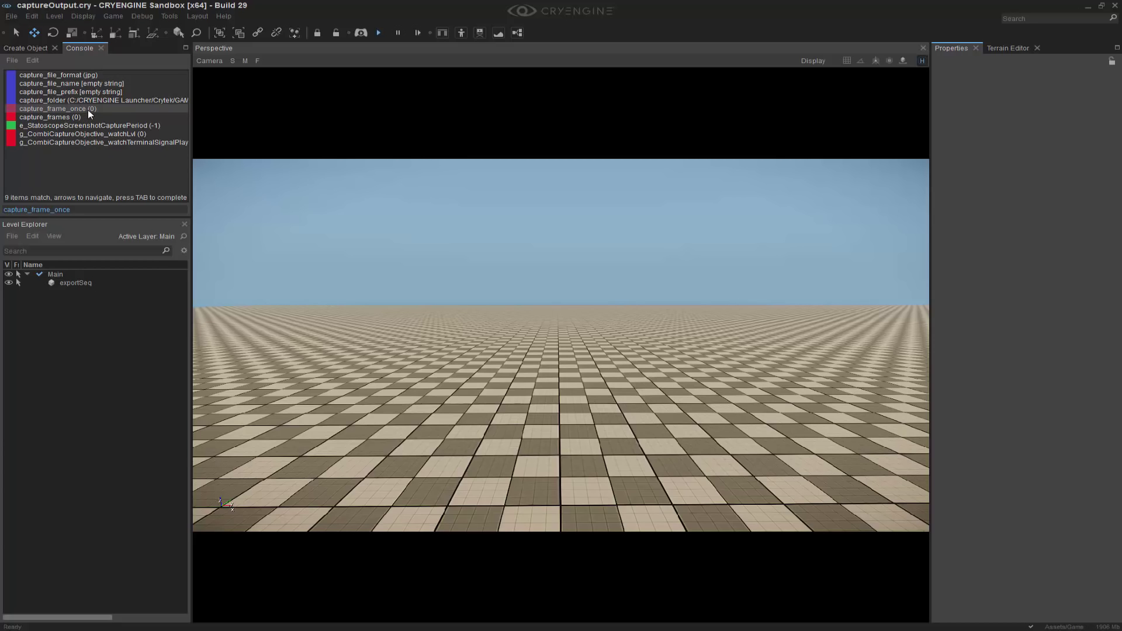
{"action": "type", "text": "1"}
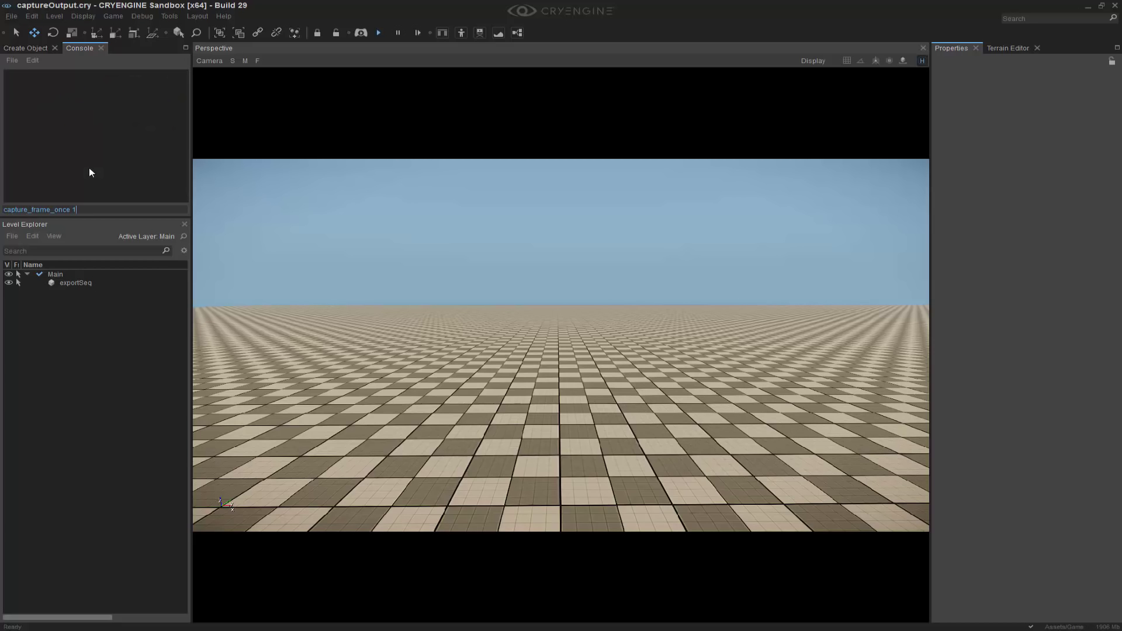
{"action": "key", "text": "Return"}
Begin a capture_frames command in the console, picking it from the matches for "capture".
{"action": "type", "text": "capture"}
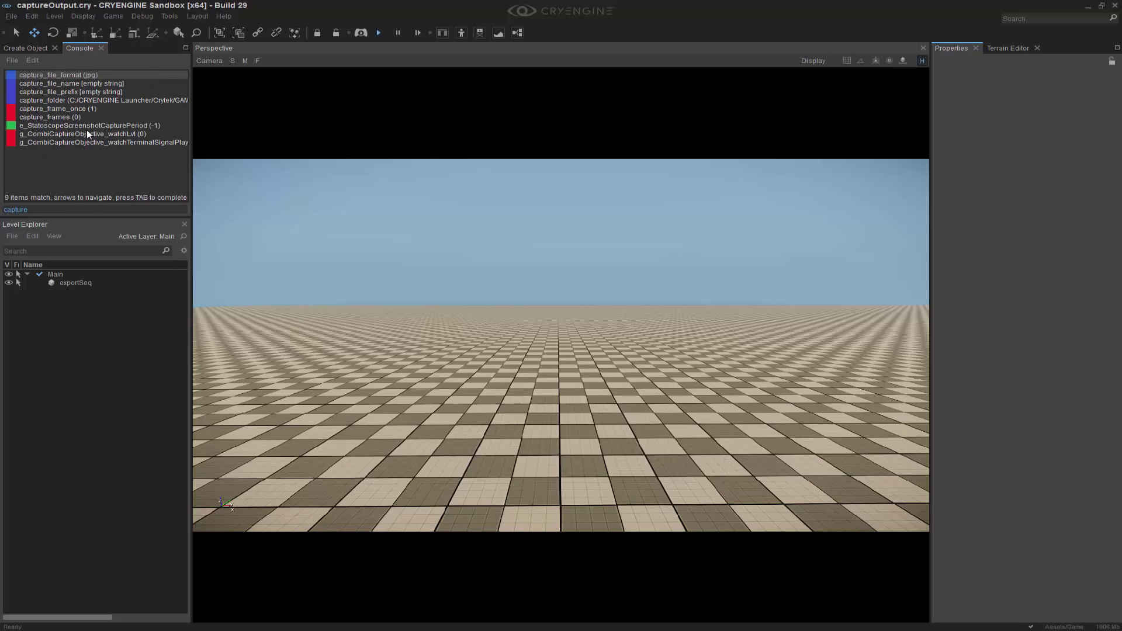
{"action": "left_click", "coordinate": [86, 116]}
{"action": "left_click", "coordinate": [87, 212]}
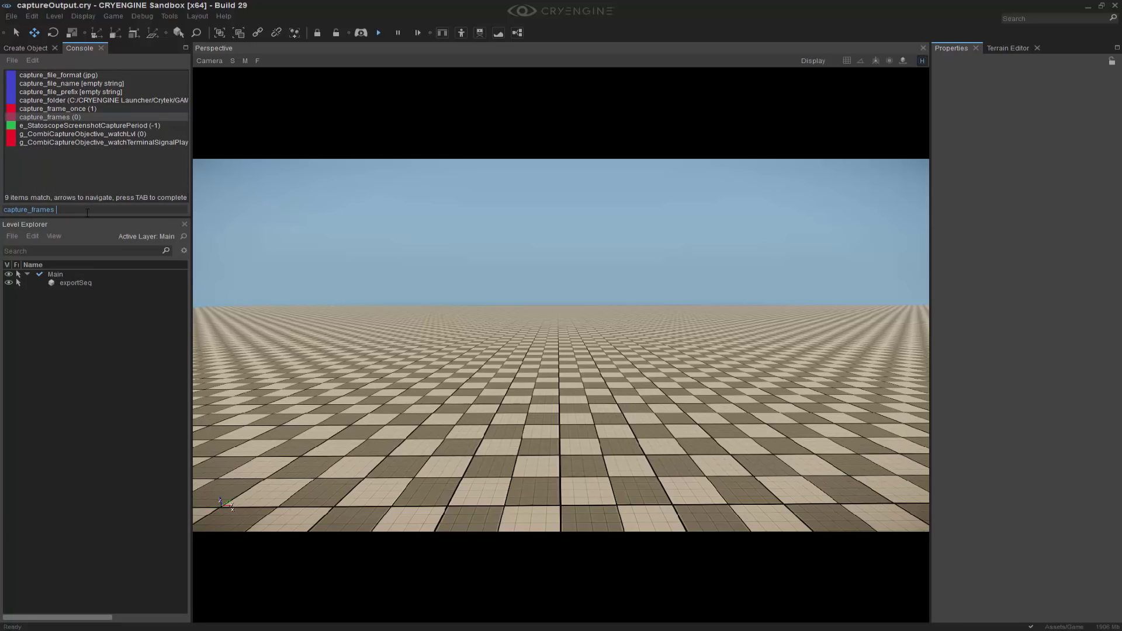
Switch to Windows Explorer to view the GameSDK folder's contents, and move its window away.
{"action": "left_click_drag", "start_coordinate": [519, 297], "coordinate": [855, 153]}
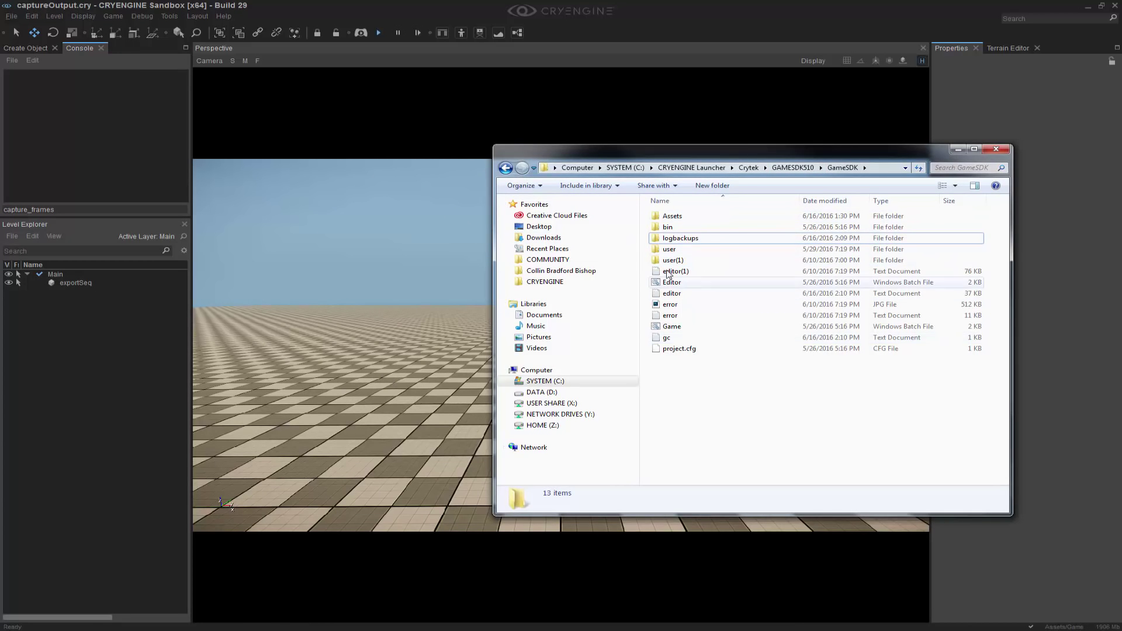
{"action": "mouse_move", "coordinate": [728, 245]}
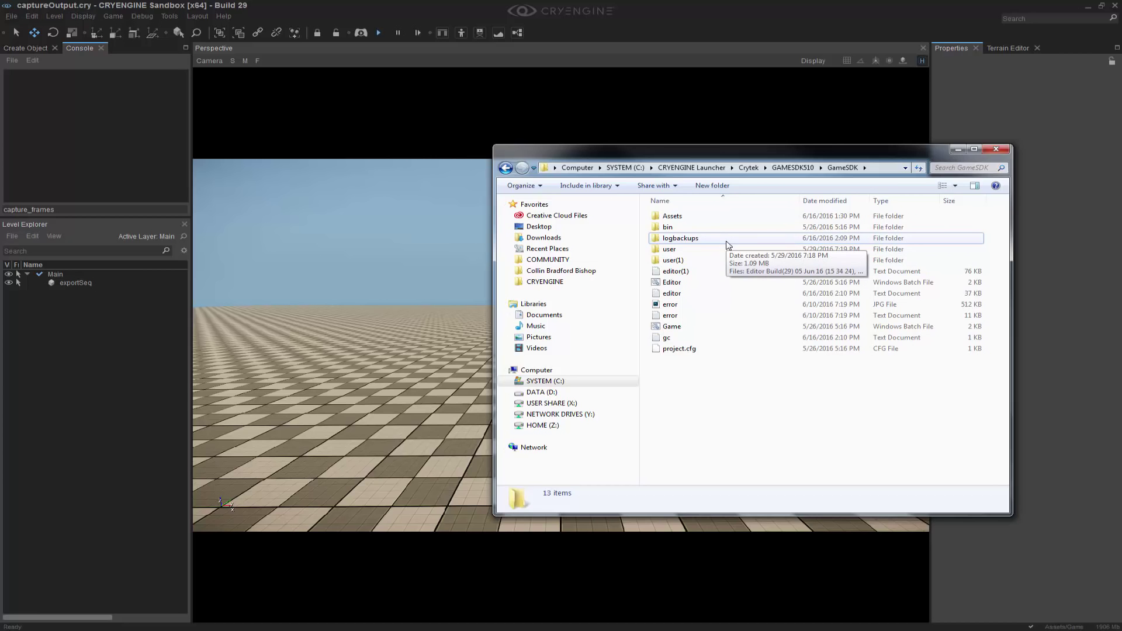
{"action": "left_click_drag", "start_coordinate": [739, 156], "coordinate": [0, 153]}
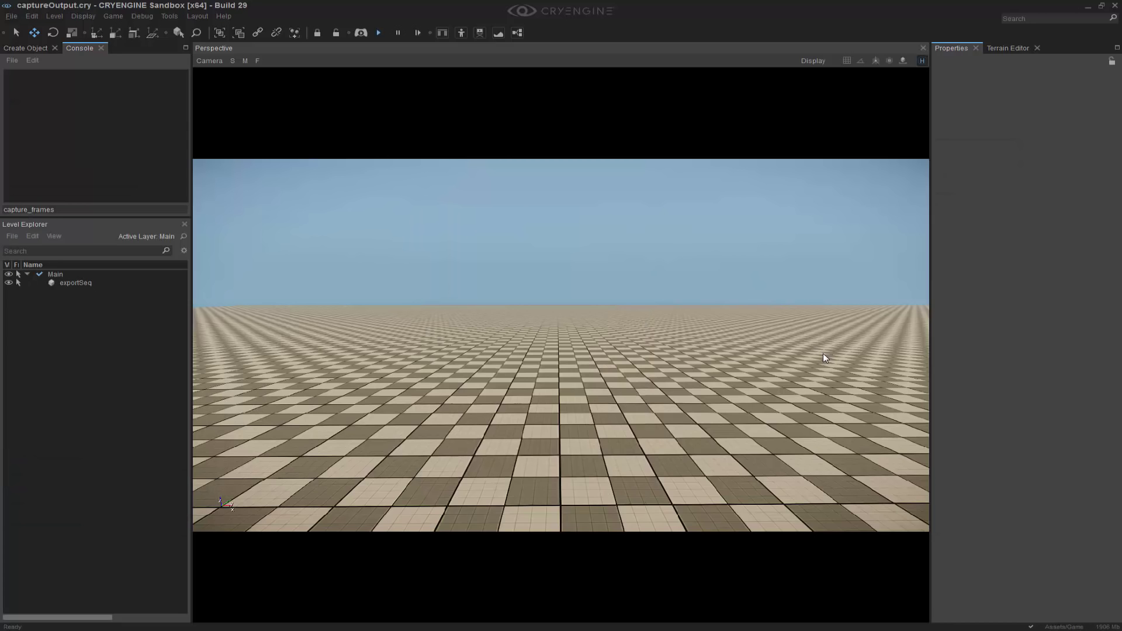
Check the resolution options of the Perspective viewport's camera without changing them.
{"action": "left_click", "coordinate": [209, 61]}
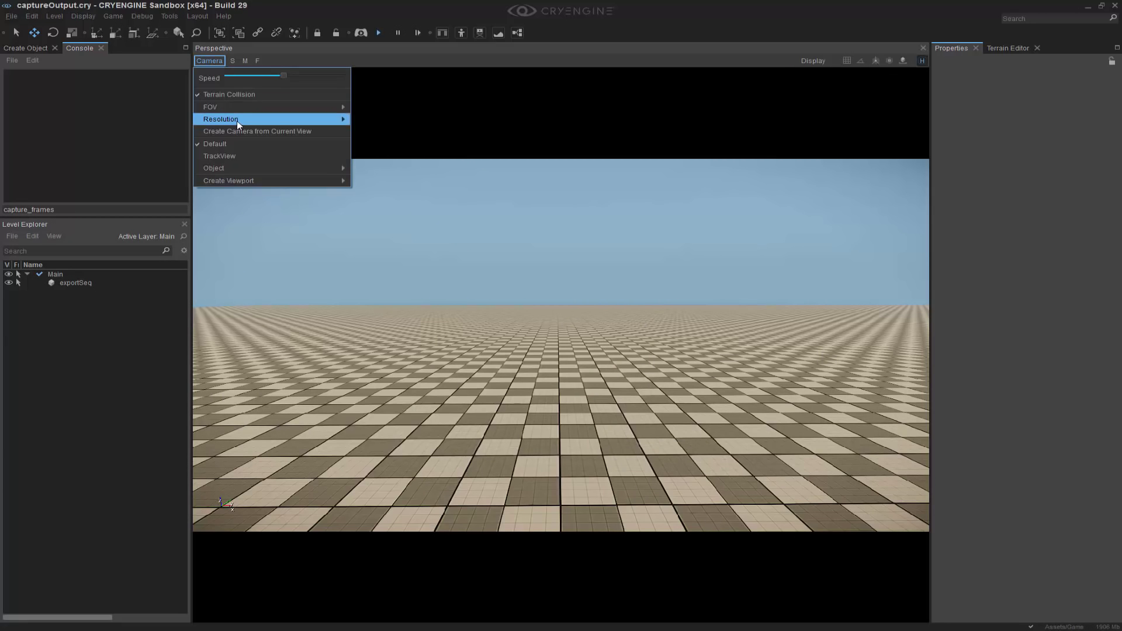
{"action": "mouse_move", "coordinate": [237, 121]}
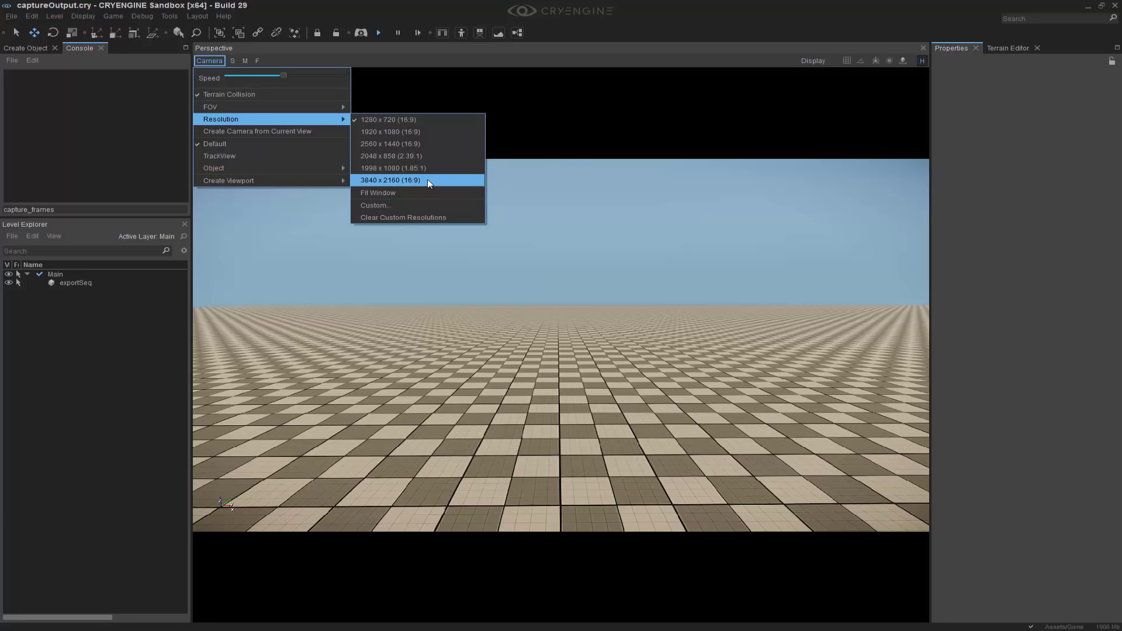
{"action": "left_click", "coordinate": [545, 15]}
Complete the console command by giving capture_frames the value 1 and run it.
{"action": "left_click", "coordinate": [130, 209]}
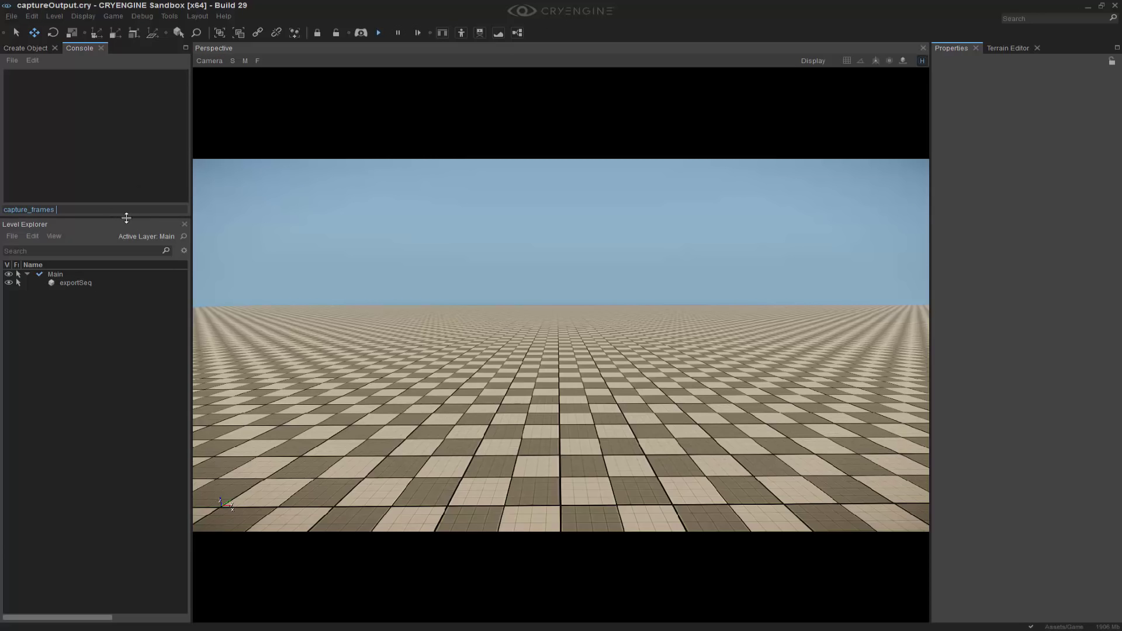
{"action": "type", "text": "1"}
{"action": "key", "text": "Return"}
In Windows Explorer, preview frame000000 from the sequence folder inside captureoutput, and close the preview and the folder.
{"action": "left_click_drag", "start_coordinate": [0, 315], "coordinate": [574, 167]}
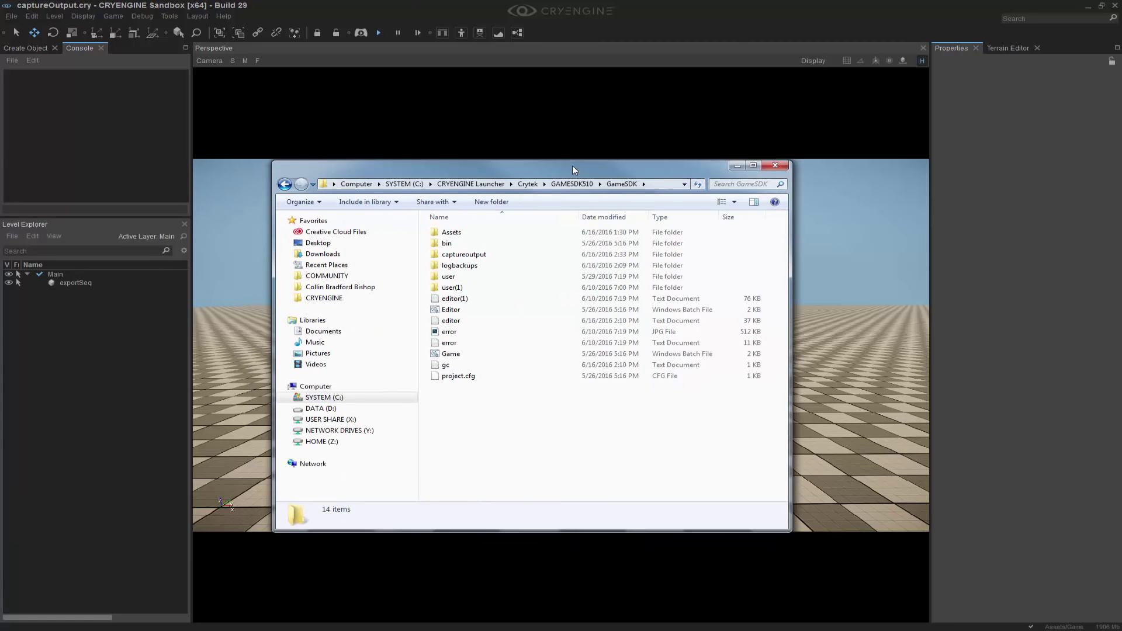
{"action": "double_click", "coordinate": [463, 254]}
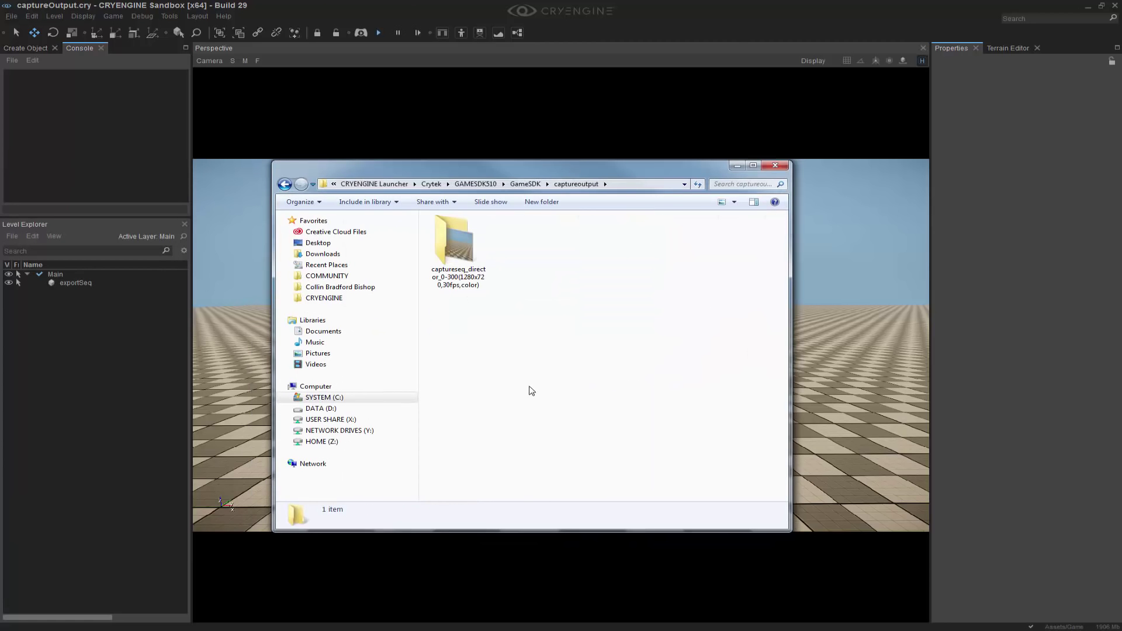
{"action": "double_click", "coordinate": [451, 250]}
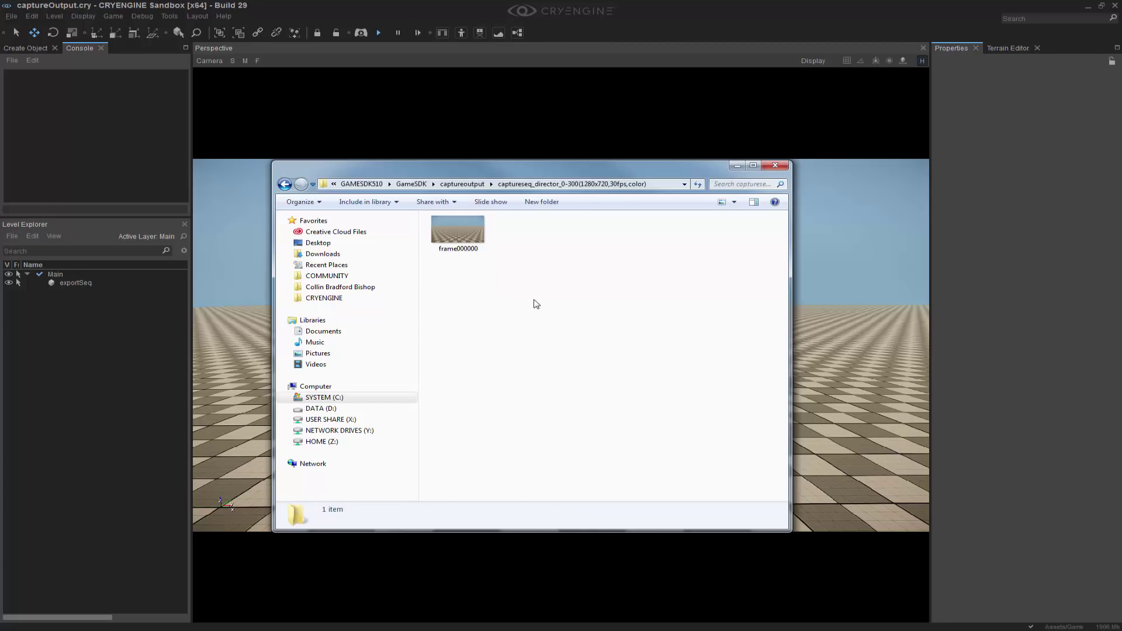
{"action": "left_click", "coordinate": [473, 242]}
{"action": "right_click", "coordinate": [474, 242]}
{"action": "left_click", "coordinate": [532, 295]}
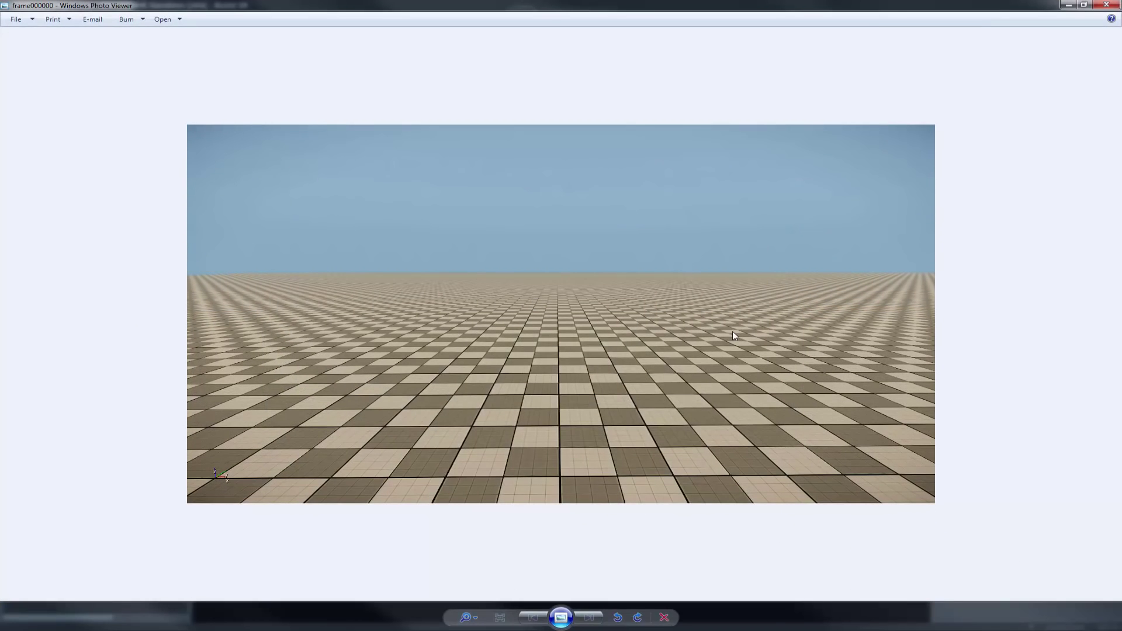
{"action": "left_click", "coordinate": [1106, 4]}
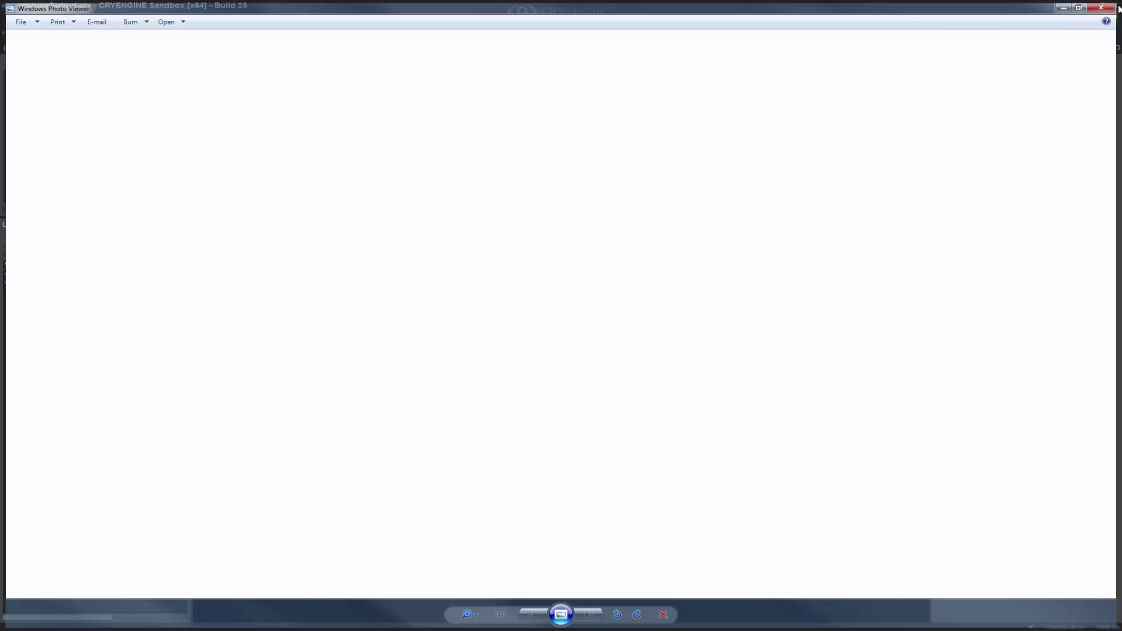
{"action": "left_click", "coordinate": [776, 169]}
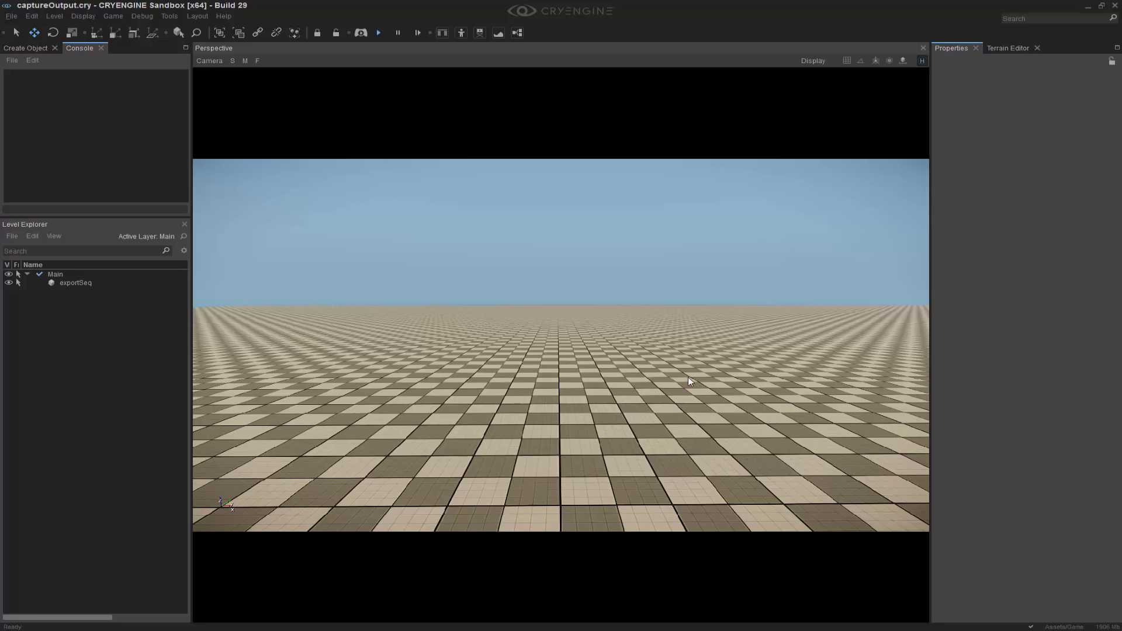
Create a Camera object from the Misc category and place it on the terrain in front of the view.
{"action": "left_click", "coordinate": [33, 50]}
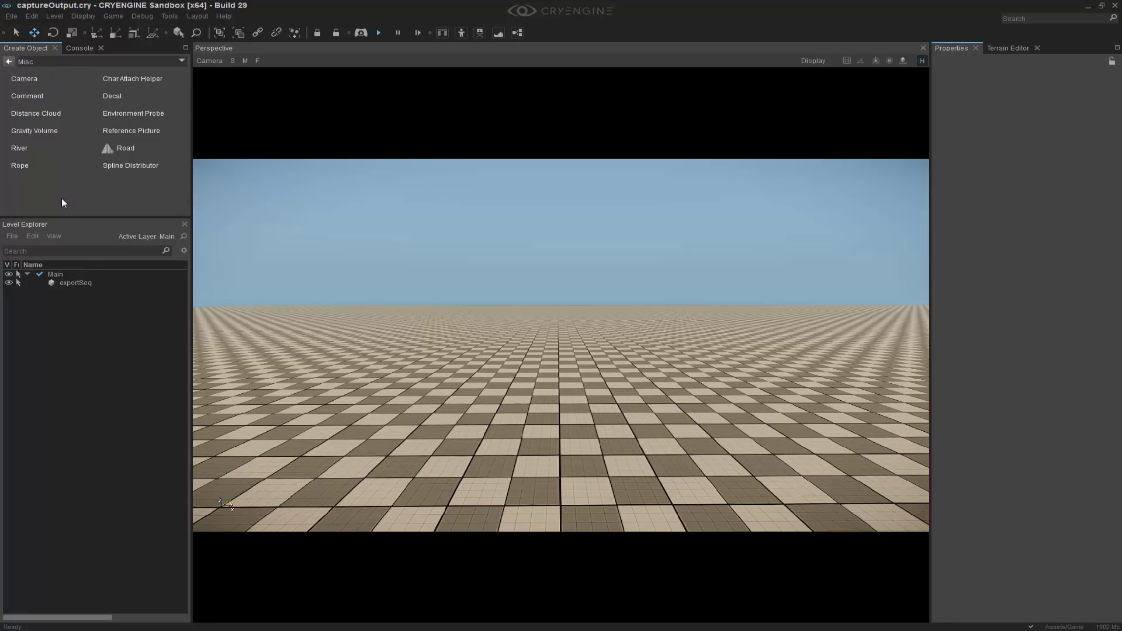
{"action": "left_click", "coordinate": [9, 61]}
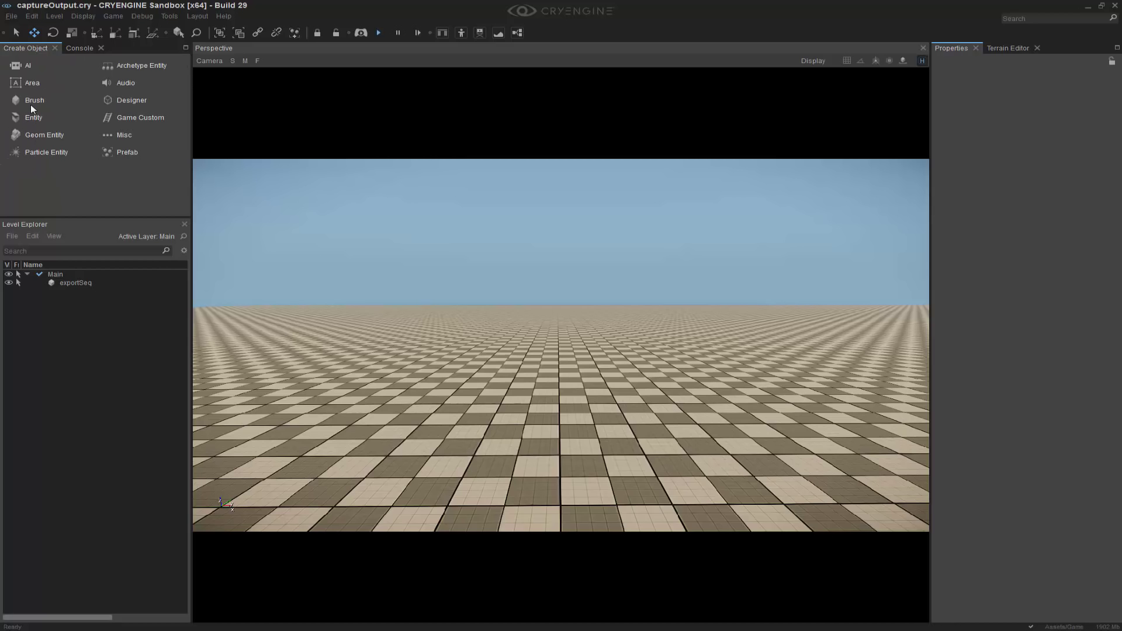
{"action": "left_click", "coordinate": [132, 134]}
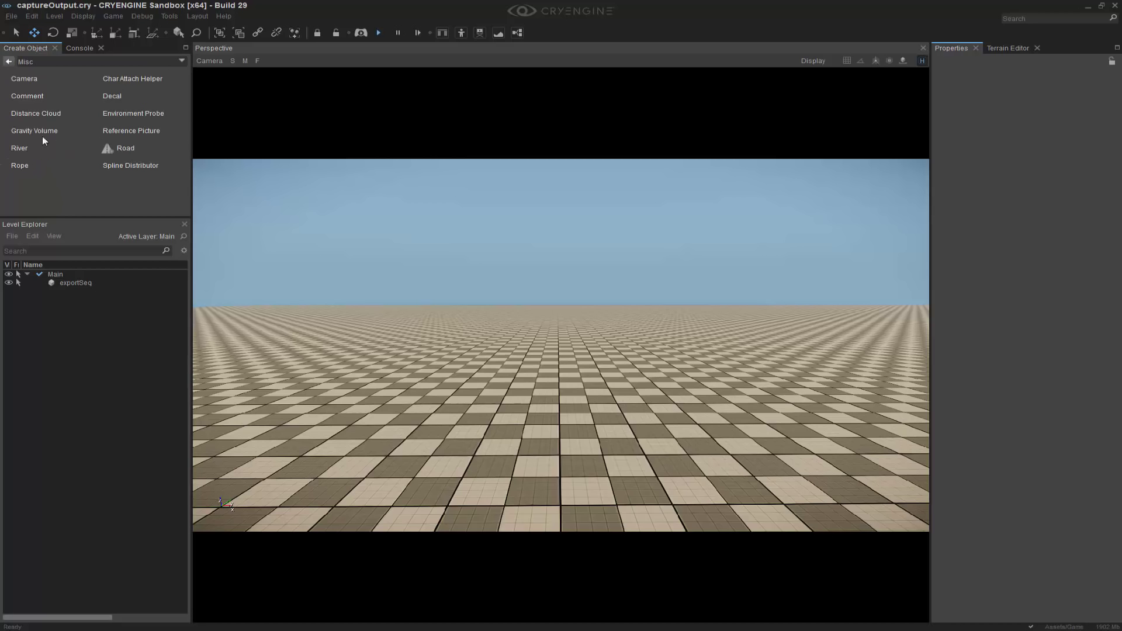
{"action": "left_click", "coordinate": [28, 78]}
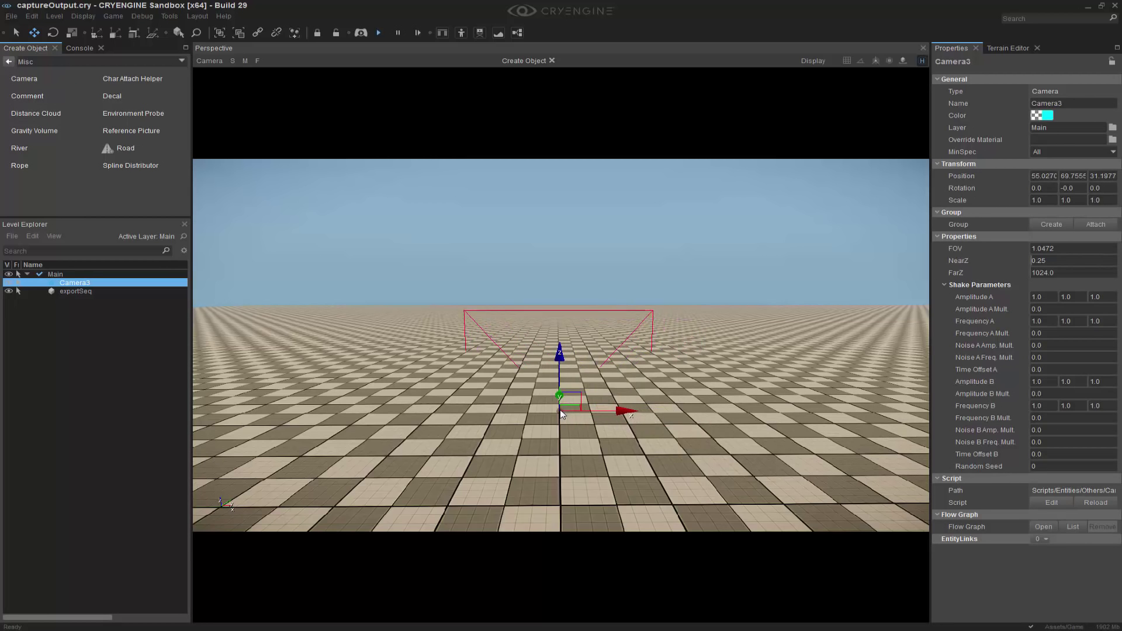
{"action": "left_click", "coordinate": [562, 413]}
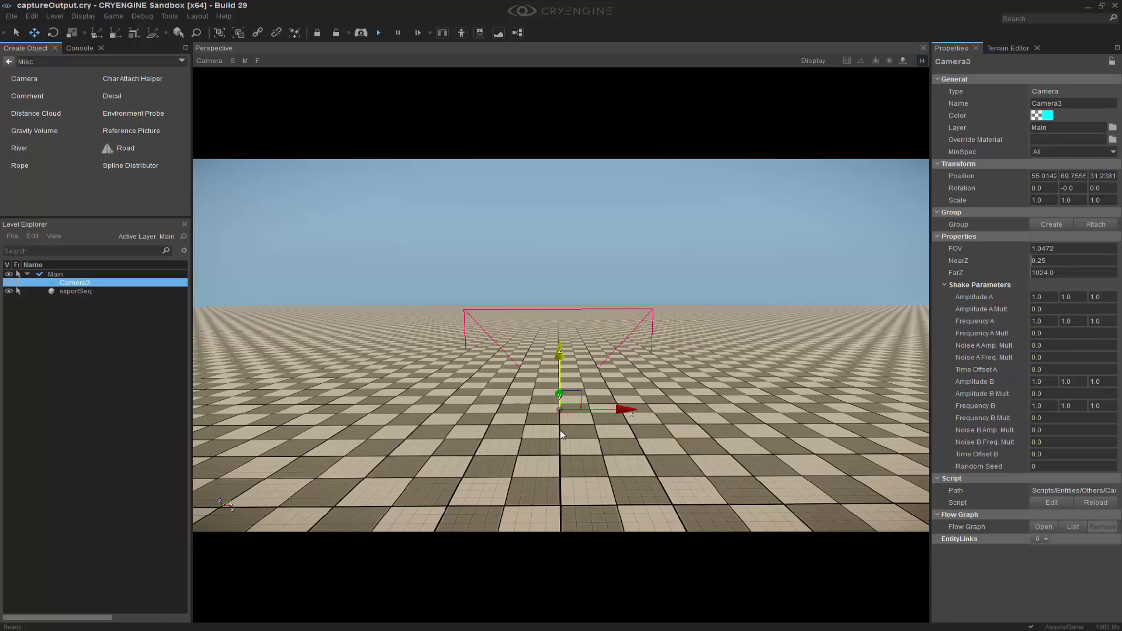
{"action": "left_click", "coordinate": [561, 433]}
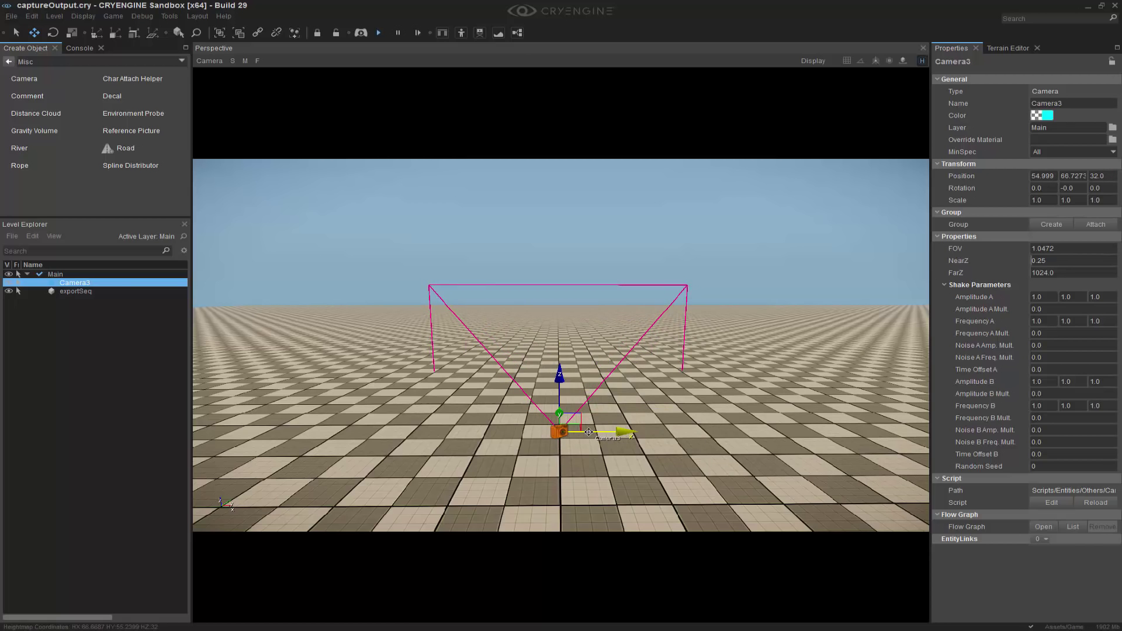
Raise the camera above the terrain to a Z position of about 34.5.
{"action": "left_click_drag", "start_coordinate": [588, 433], "coordinate": [599, 204]}
{"action": "right_click_drag", "start_coordinate": [700, 328], "coordinate": [700, 314]}
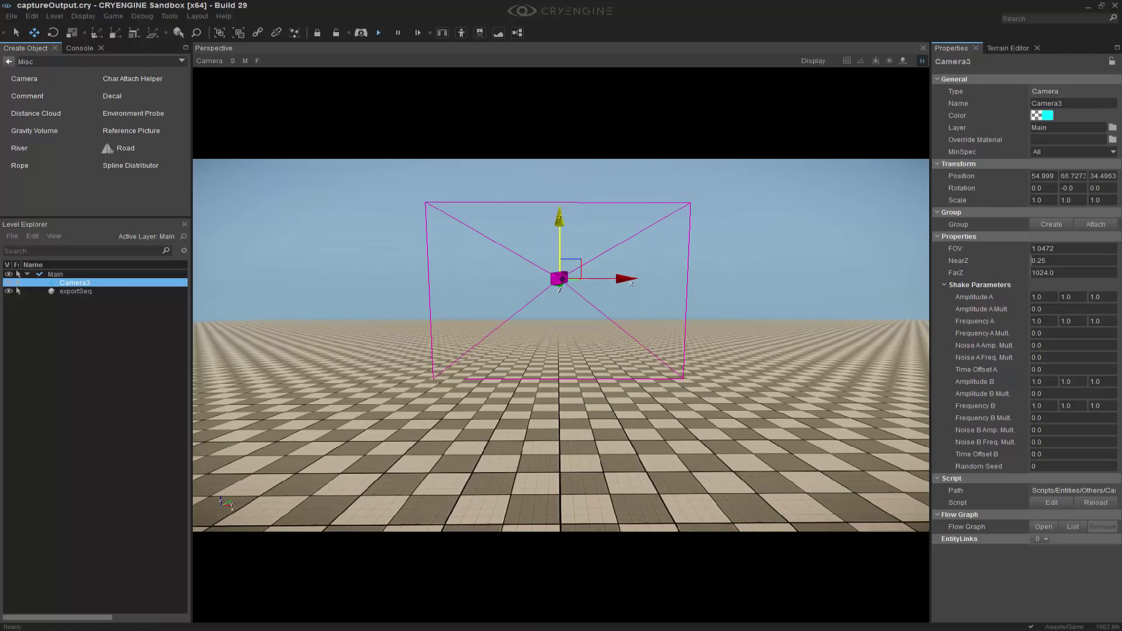
{"action": "middle_click_drag", "start_coordinate": [699, 328], "coordinate": [752, 456]}
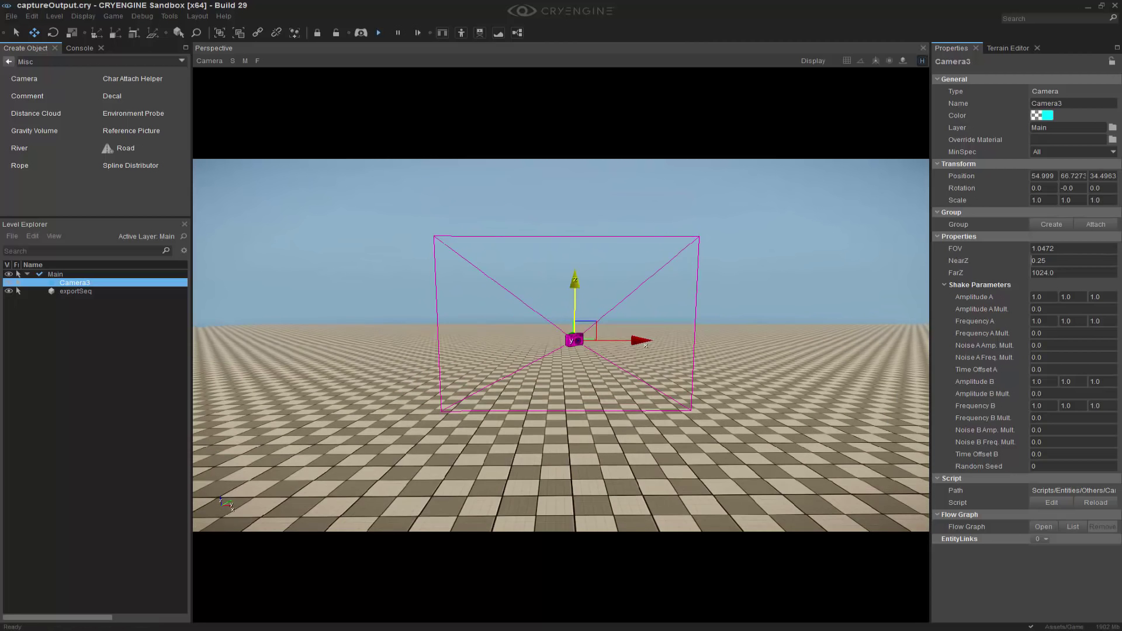
Rename the camera as capCam.
{"action": "left_click", "coordinate": [1083, 104]}
{"action": "type", "text": "capCam"}
{"action": "key", "text": "Return"}
Open the Track View editor and reduce its height to leave more room for the viewport.
{"action": "left_click", "coordinate": [168, 16]}
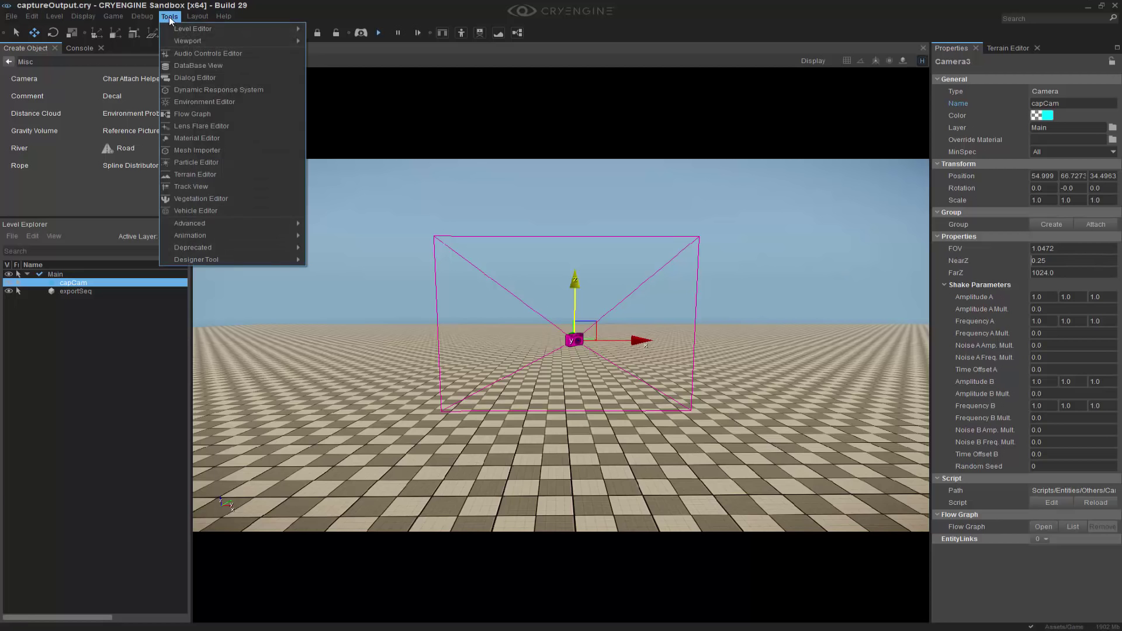
{"action": "left_click", "coordinate": [205, 186]}
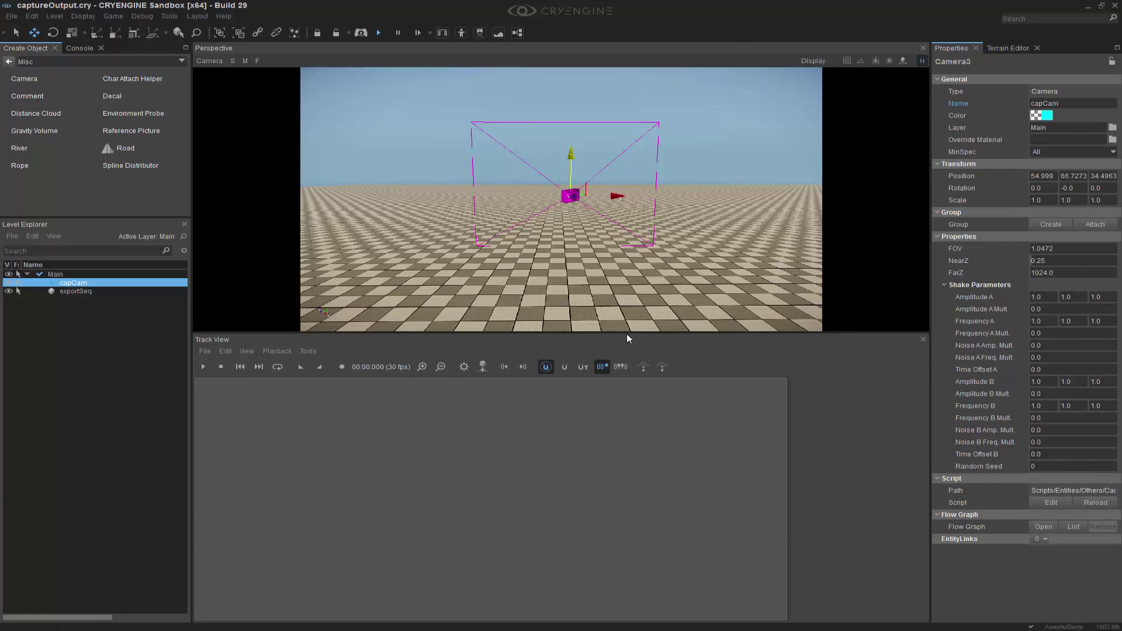
{"action": "left_click_drag", "start_coordinate": [630, 333], "coordinate": [562, 401]}
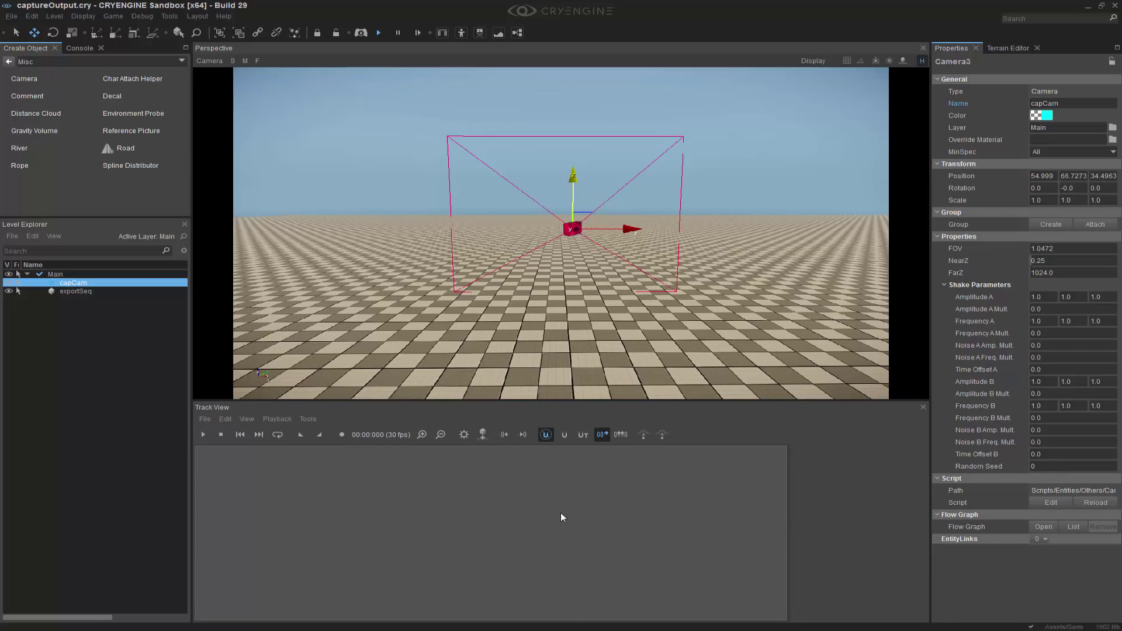
Create a Track View sequence named expTut and enlarge its dopesheet area above the curve editor.
{"action": "left_click", "coordinate": [205, 418]}
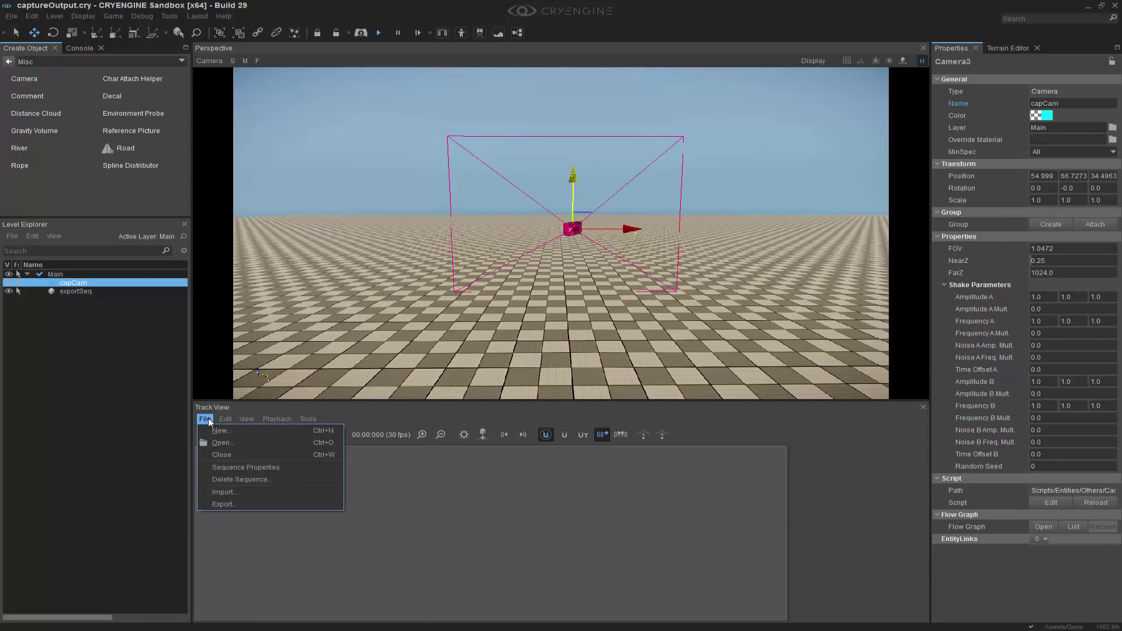
{"action": "left_click", "coordinate": [221, 433]}
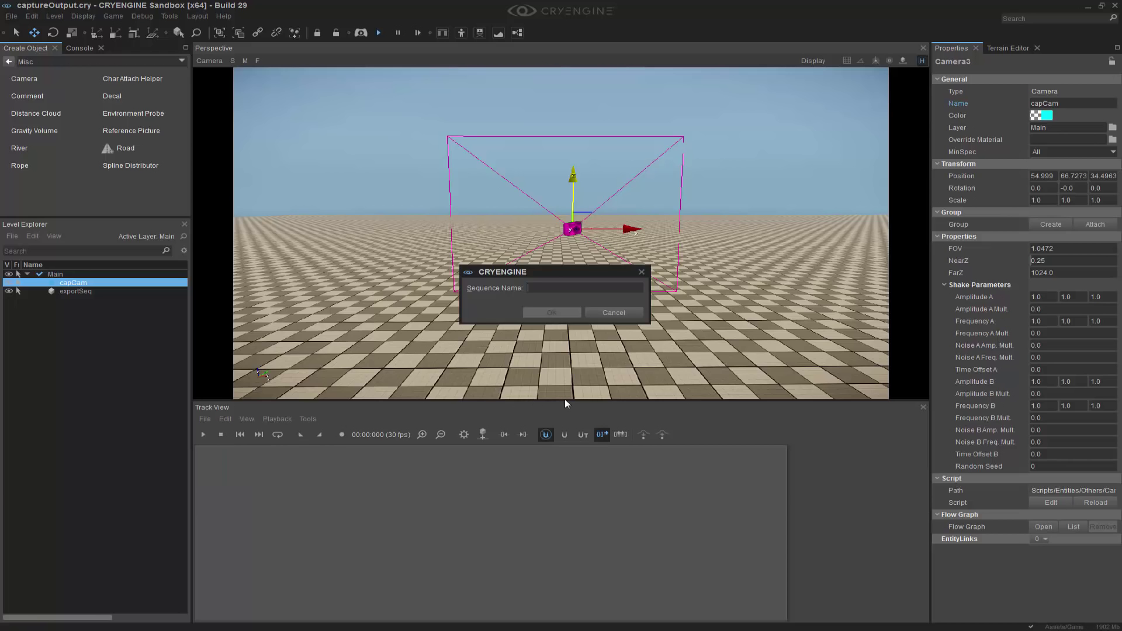
{"action": "type", "text": "expTut"}
{"action": "left_click", "coordinate": [552, 313]}
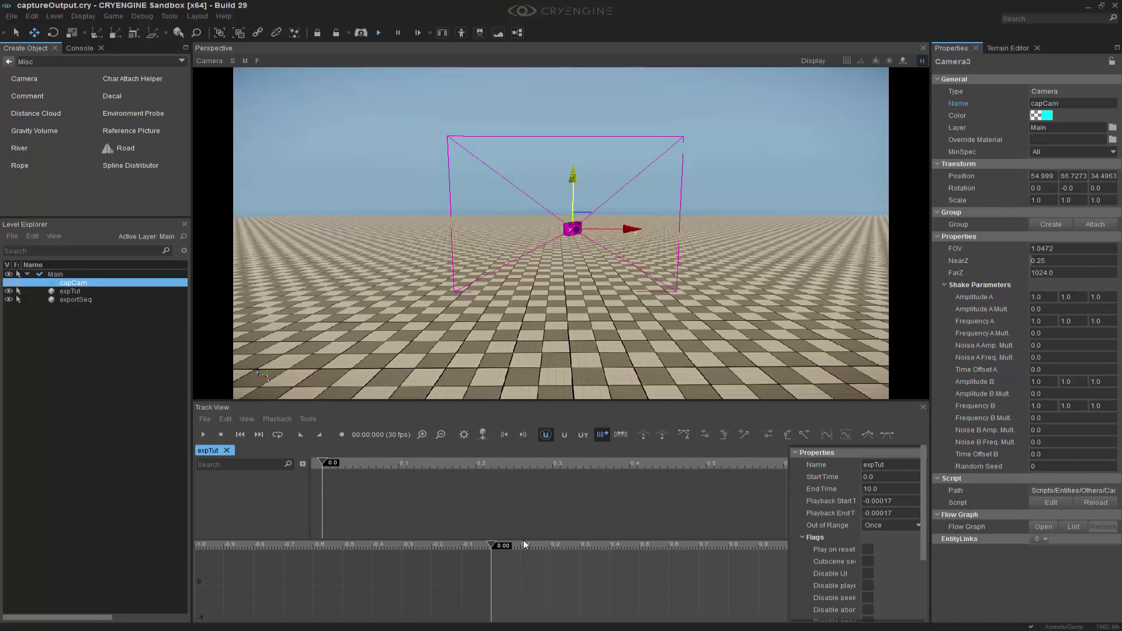
{"action": "left_click_drag", "start_coordinate": [523, 541], "coordinate": [511, 577]}
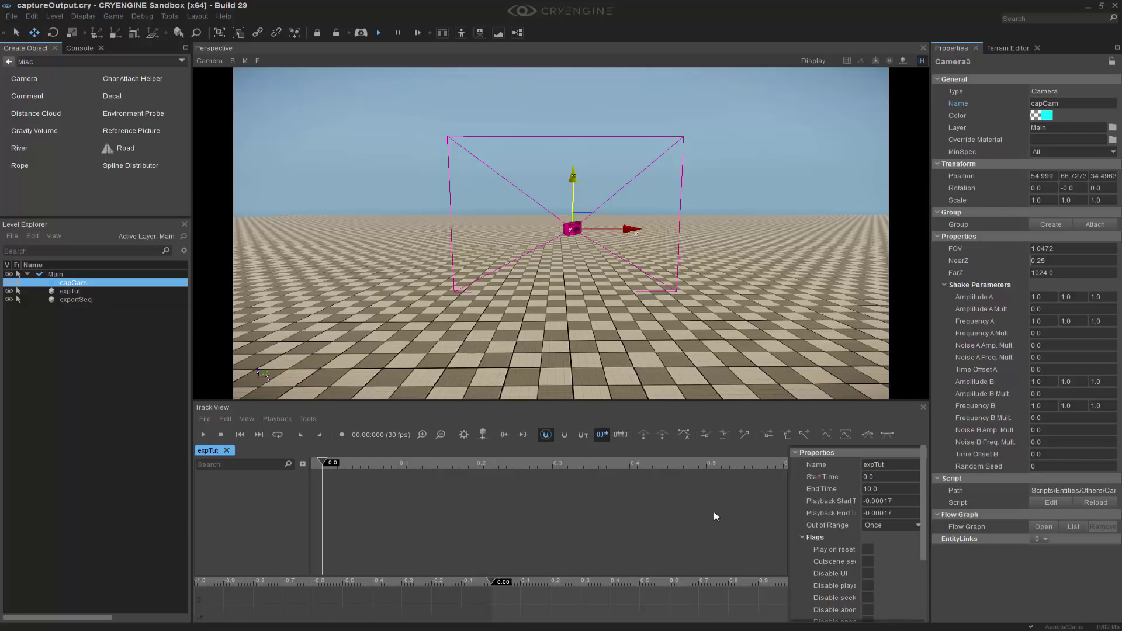
{"action": "left_click", "coordinate": [272, 419]}
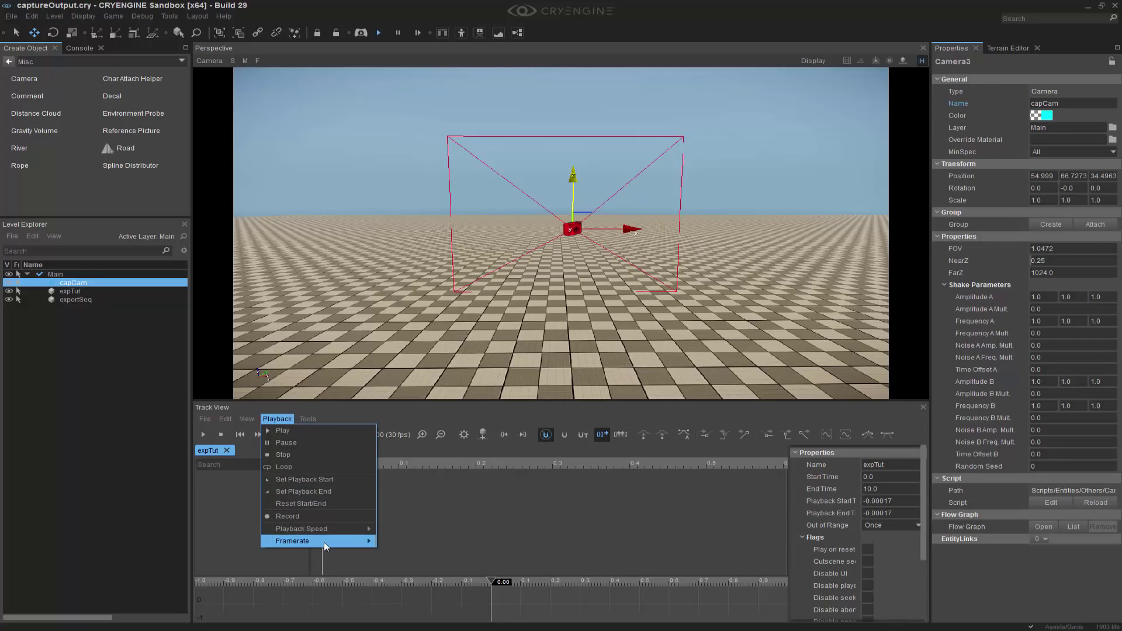
{"action": "mouse_move", "coordinate": [324, 544]}
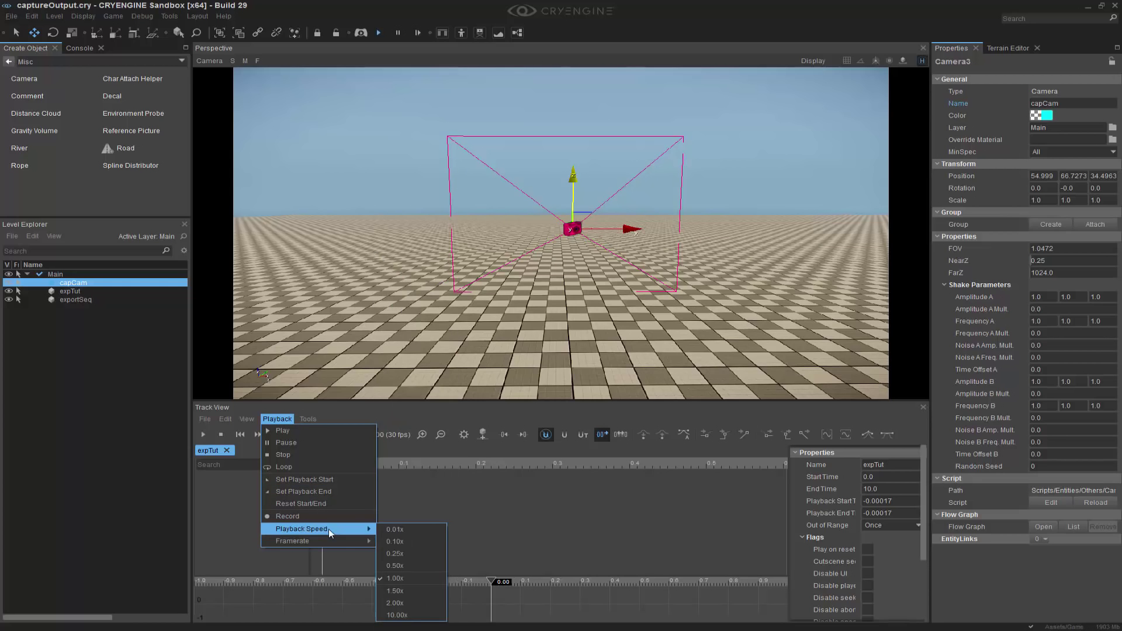
{"action": "mouse_move", "coordinate": [252, 421]}
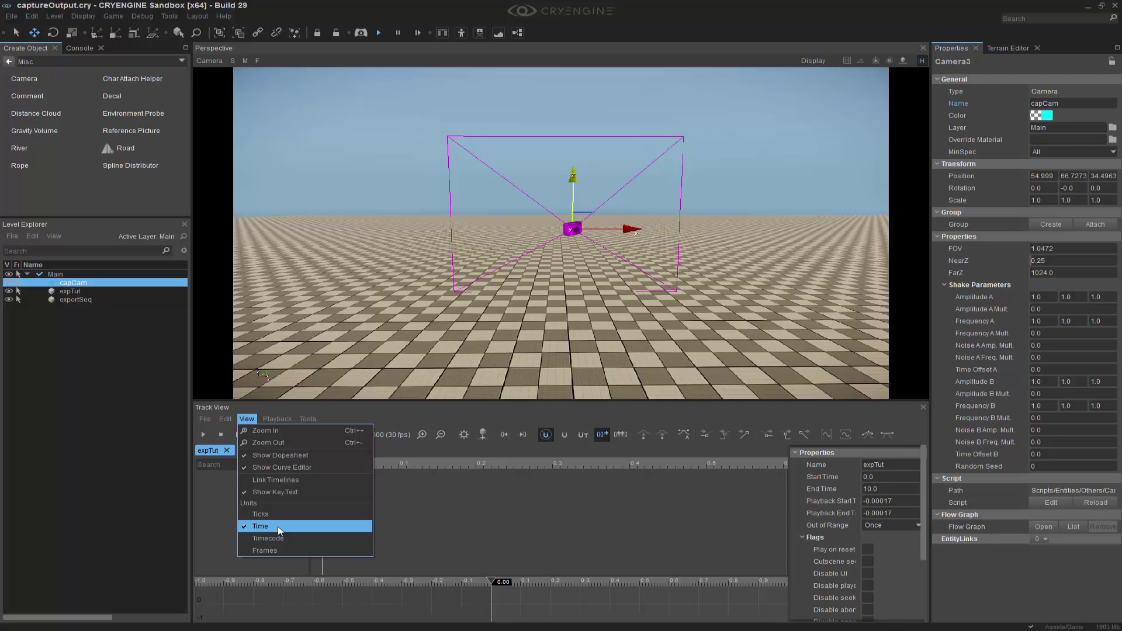
{"action": "left_click", "coordinate": [512, 533]}
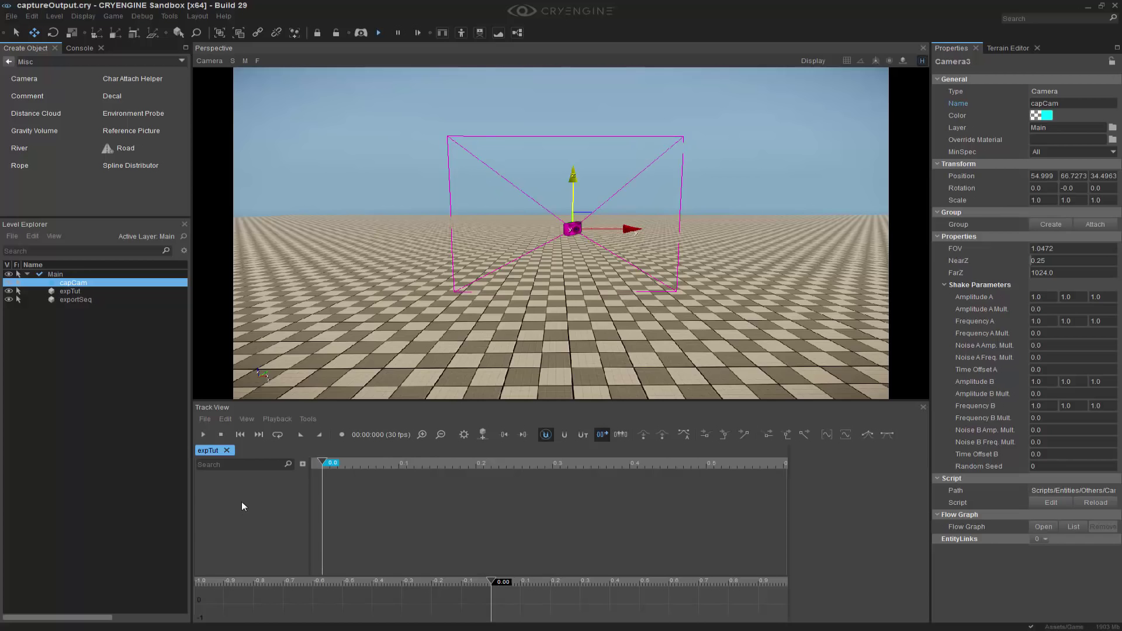
Add the selected capCam camera to the expTut sequence, then enable recording and place a Position key at time 0.
{"action": "left_click", "coordinate": [482, 432]}
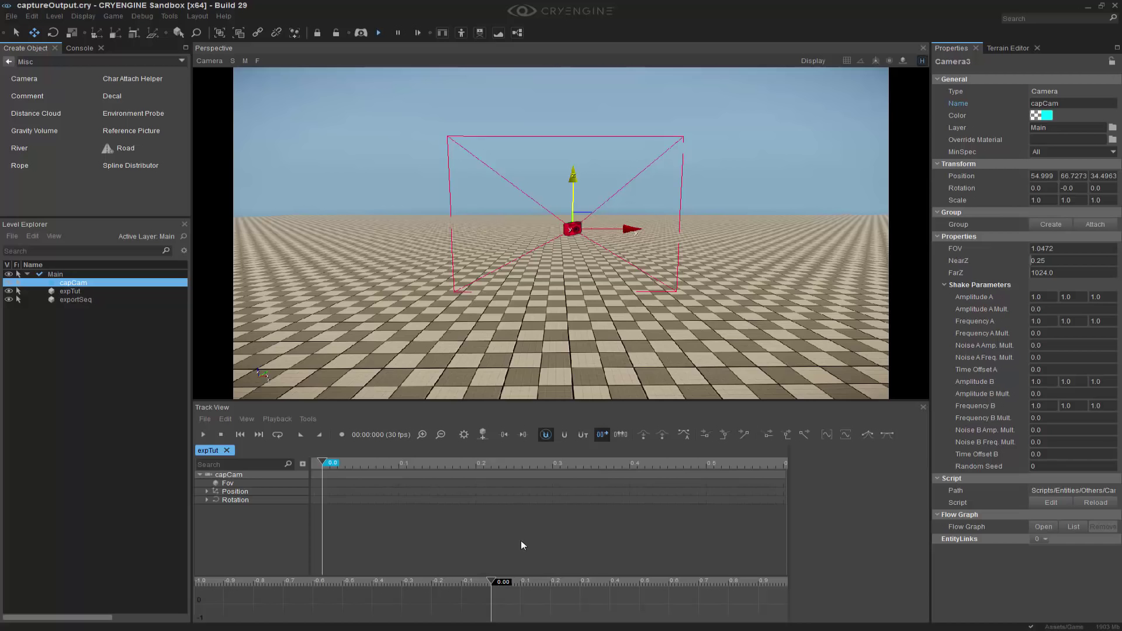
{"action": "middle_click_drag", "start_coordinate": [562, 534], "coordinate": [558, 581]}
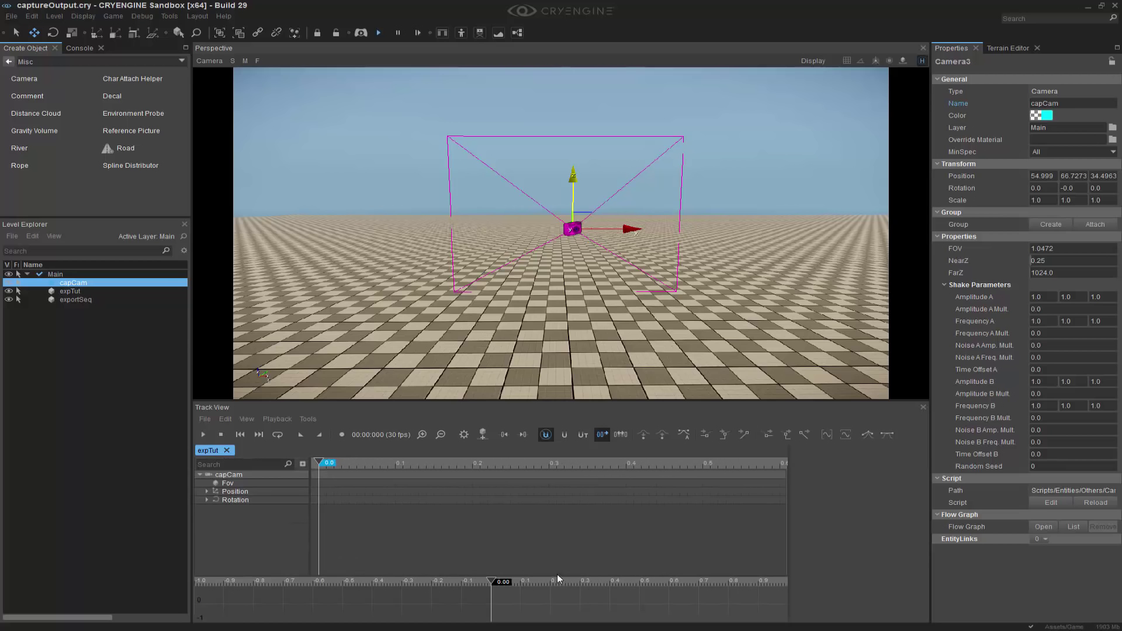
{"action": "scroll", "coordinate": [587, 532], "scroll_direction": "down", "scroll_amount": 8}
{"action": "middle_click_drag", "start_coordinate": [665, 533], "coordinate": [418, 556]}
{"action": "left_click", "coordinate": [247, 498]}
{"action": "left_click", "coordinate": [257, 491]}
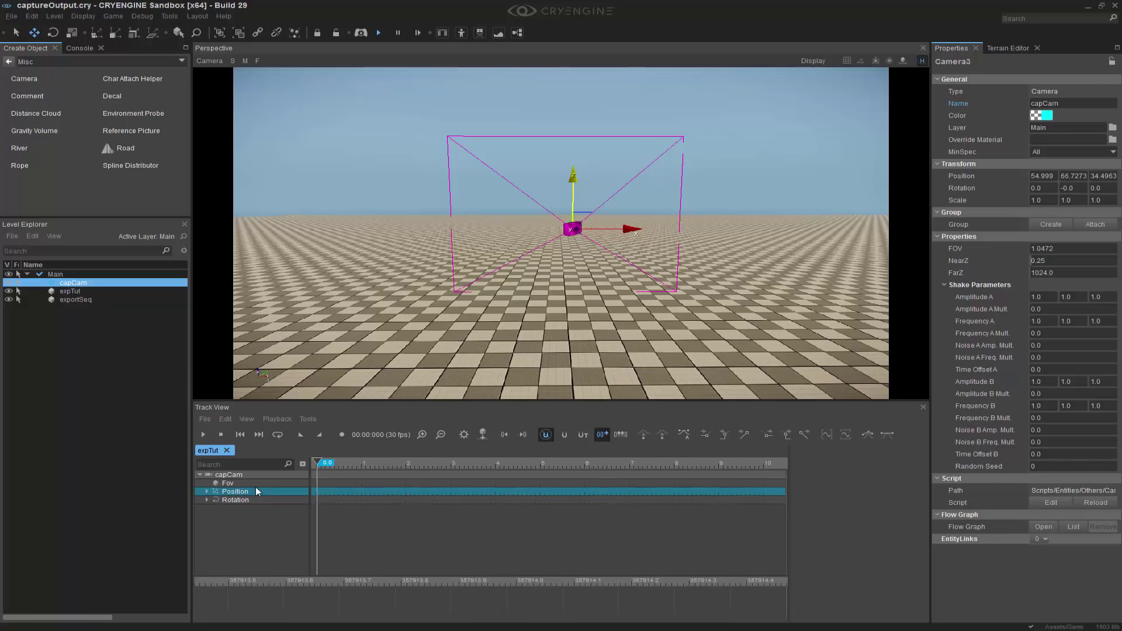
{"action": "left_click", "coordinate": [347, 433]}
{"action": "double_click", "coordinate": [320, 494]}
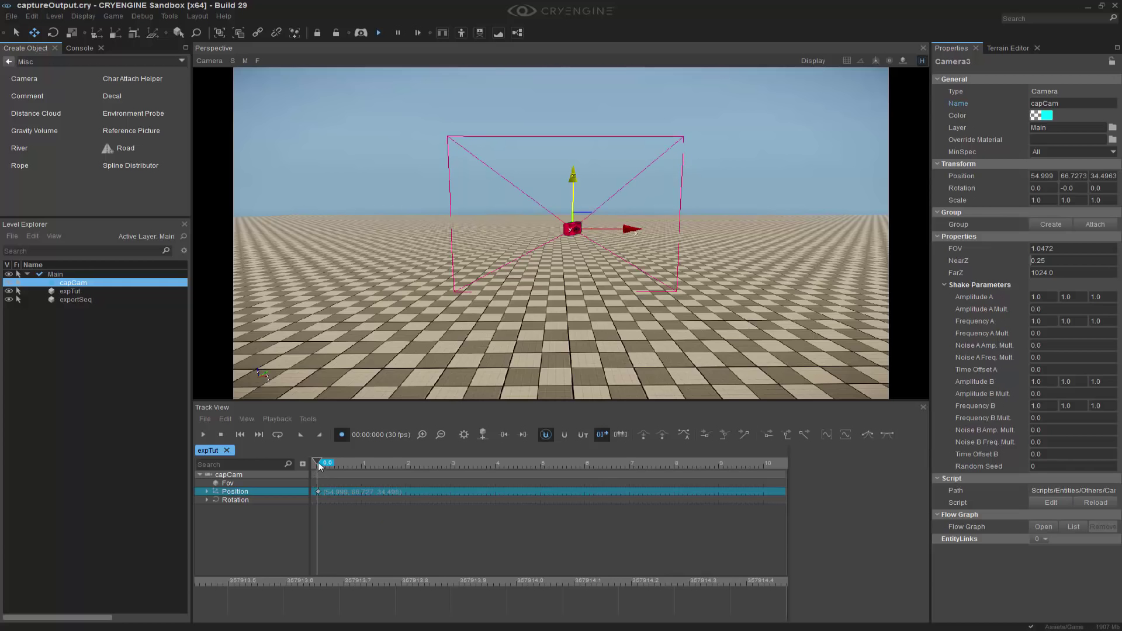
Record a second Position key at 10 seconds by moving capCam far along its negative X axis, then deselect the camera.
{"action": "left_click_drag", "start_coordinate": [317, 465], "coordinate": [792, 512]}
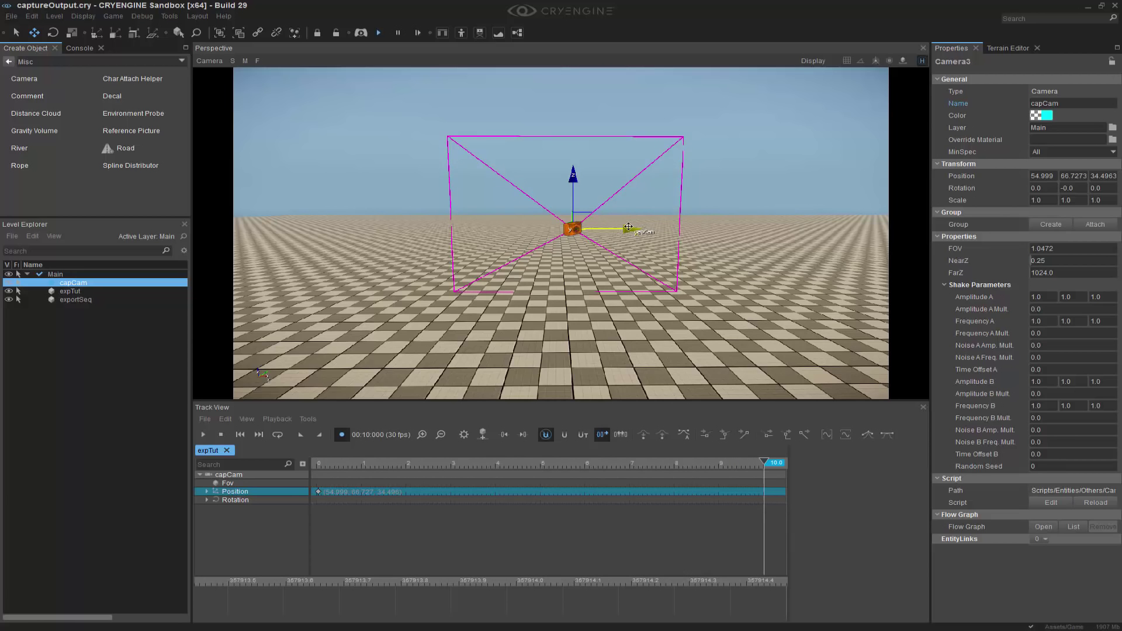
{"action": "left_click_drag", "start_coordinate": [628, 227], "coordinate": [260, 238]}
{"action": "right_click_drag", "start_coordinate": [423, 271], "coordinate": [388, 272]}
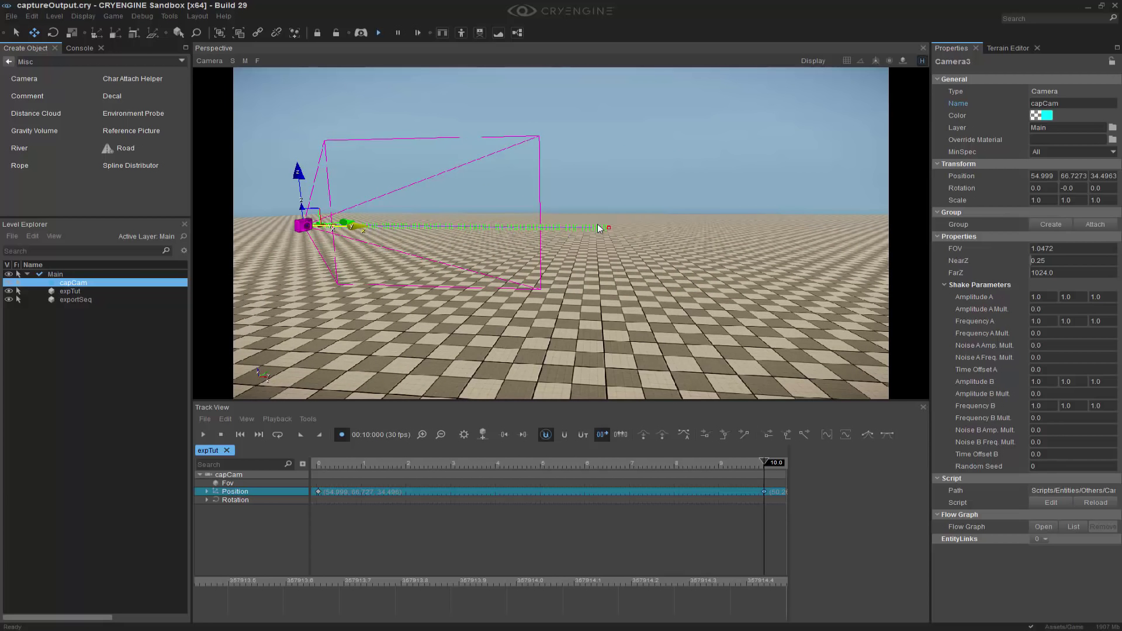
{"action": "right_click_drag", "start_coordinate": [621, 280], "coordinate": [591, 272]}
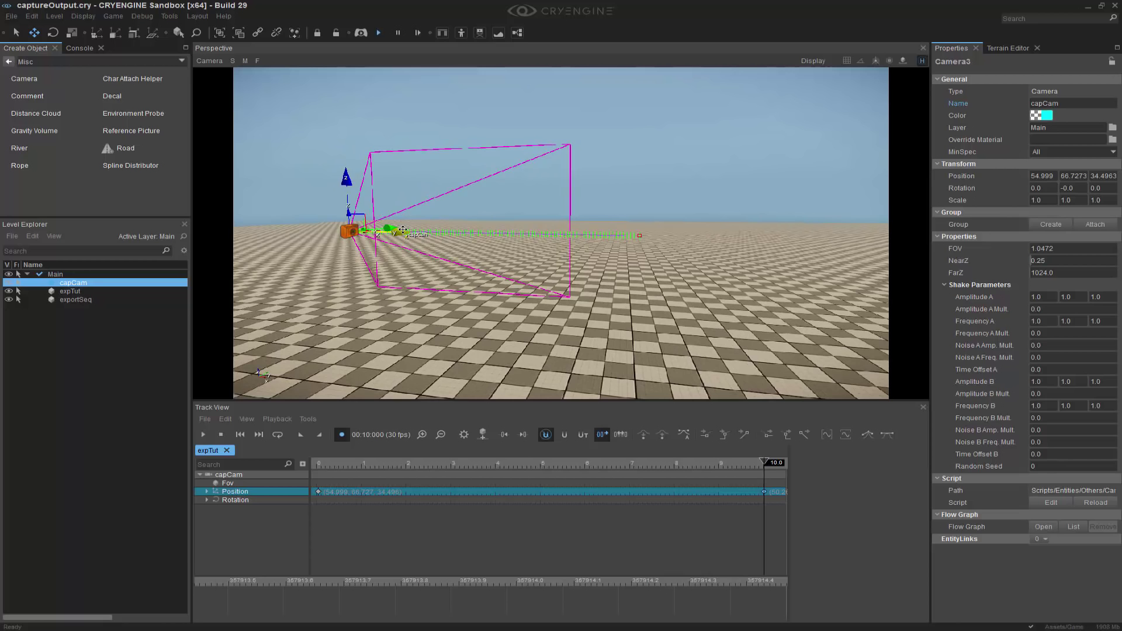
{"action": "left_click_drag", "start_coordinate": [403, 229], "coordinate": [224, 236]}
{"action": "right_click_drag", "start_coordinate": [604, 269], "coordinate": [562, 265]}
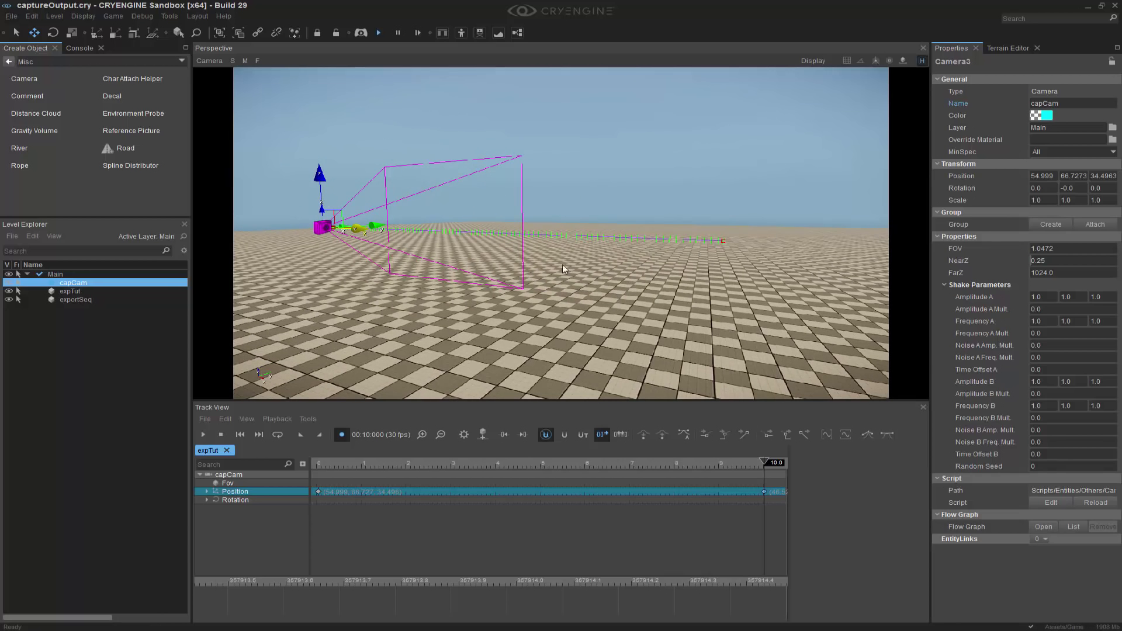
{"action": "left_click", "coordinate": [800, 277]}
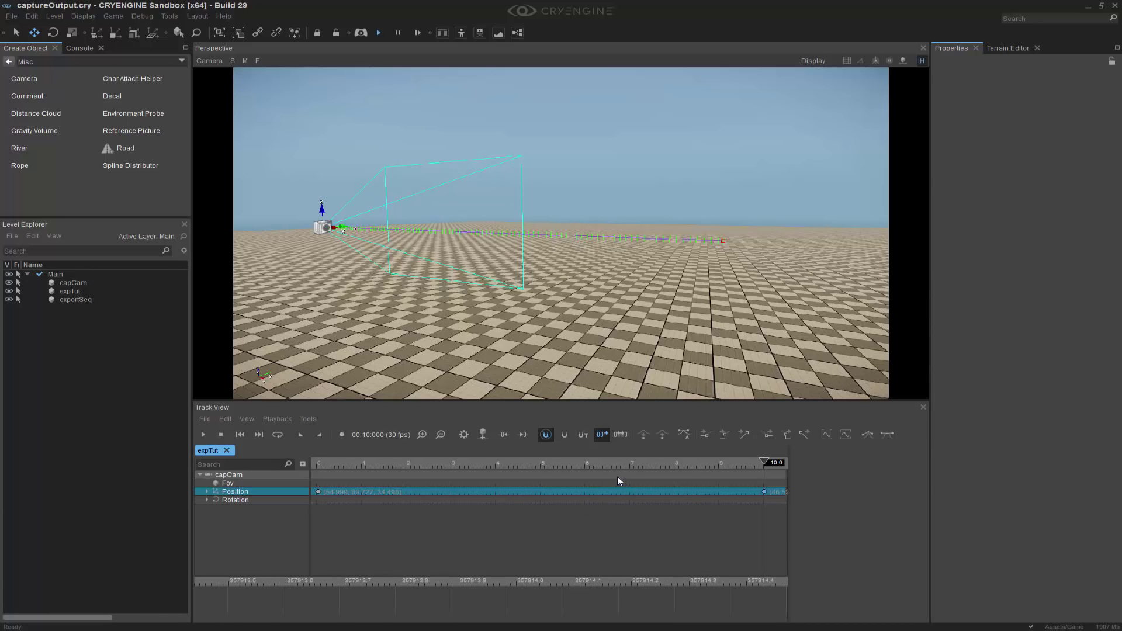
Play the expTut sequence from its start to preview the camera movement, then return to time 0.
{"action": "left_click", "coordinate": [239, 434]}
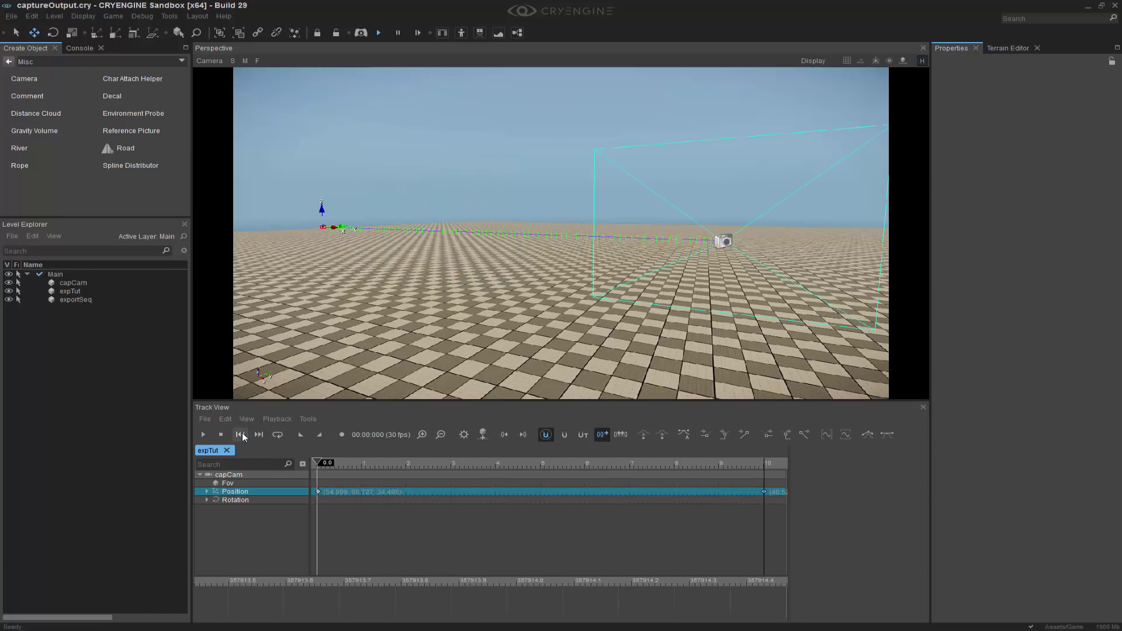
{"action": "left_click", "coordinate": [204, 434]}
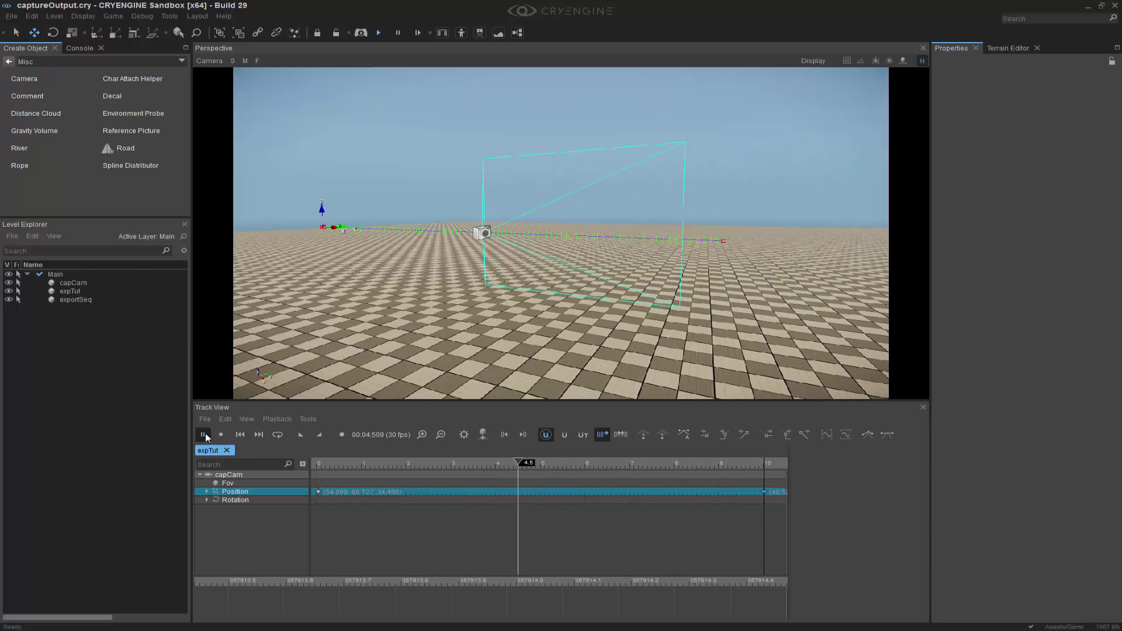
{"action": "left_click", "coordinate": [204, 434]}
{"action": "left_click", "coordinate": [240, 435]}
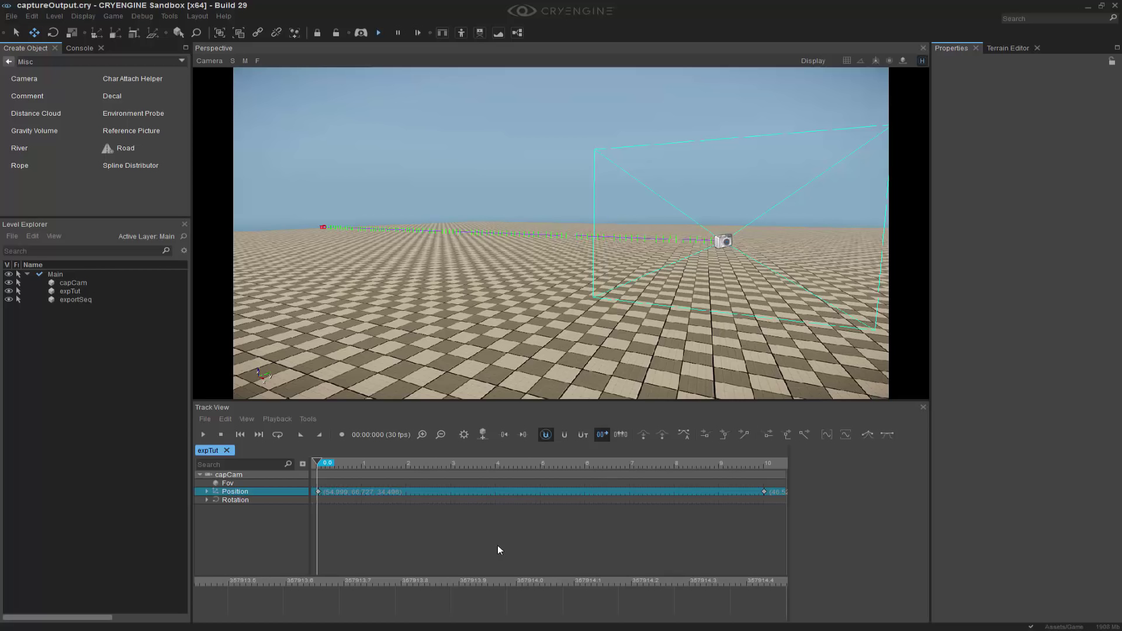
Add a Director node to the expTut sequence.
{"action": "right_click", "coordinate": [223, 531]}
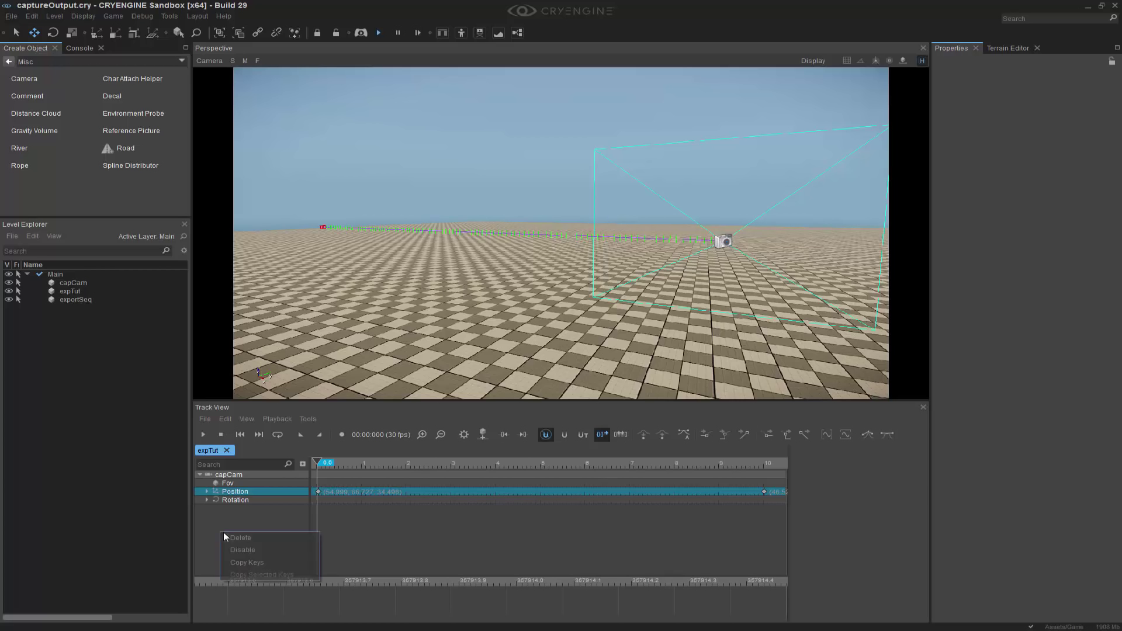
{"action": "left_click", "coordinate": [224, 510]}
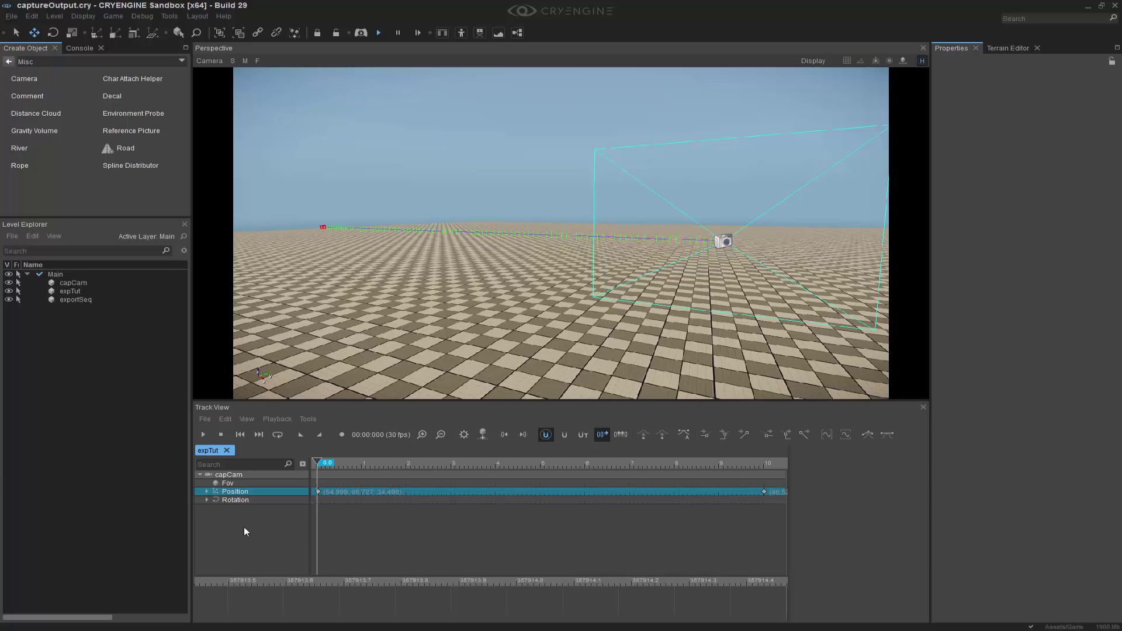
{"action": "right_click", "coordinate": [244, 527]}
{"action": "mouse_move", "coordinate": [278, 535]}
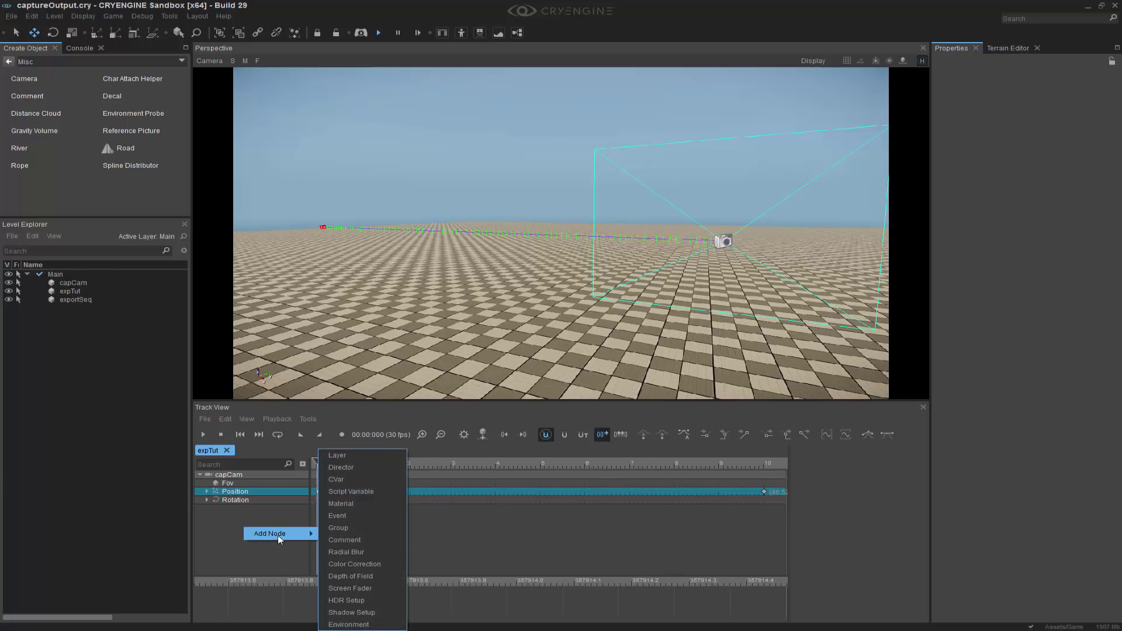
{"action": "left_click", "coordinate": [366, 469]}
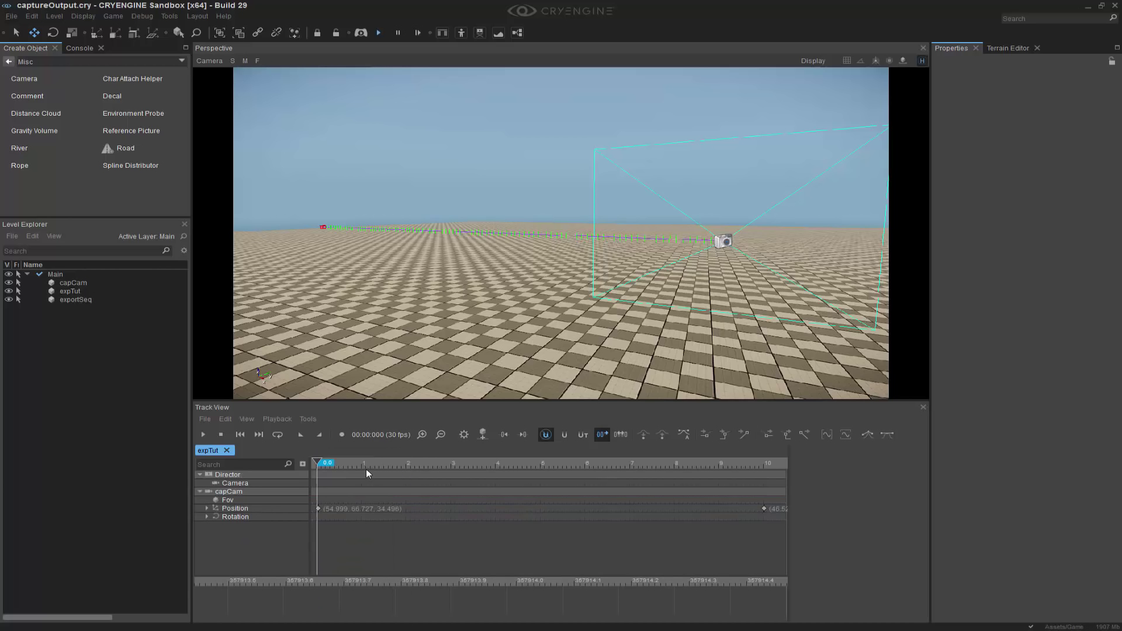
Add a key at the start of the Director's Camera track and assign capCam as its camera.
{"action": "double_click", "coordinate": [317, 483]}
{"action": "left_click", "coordinate": [917, 477]}
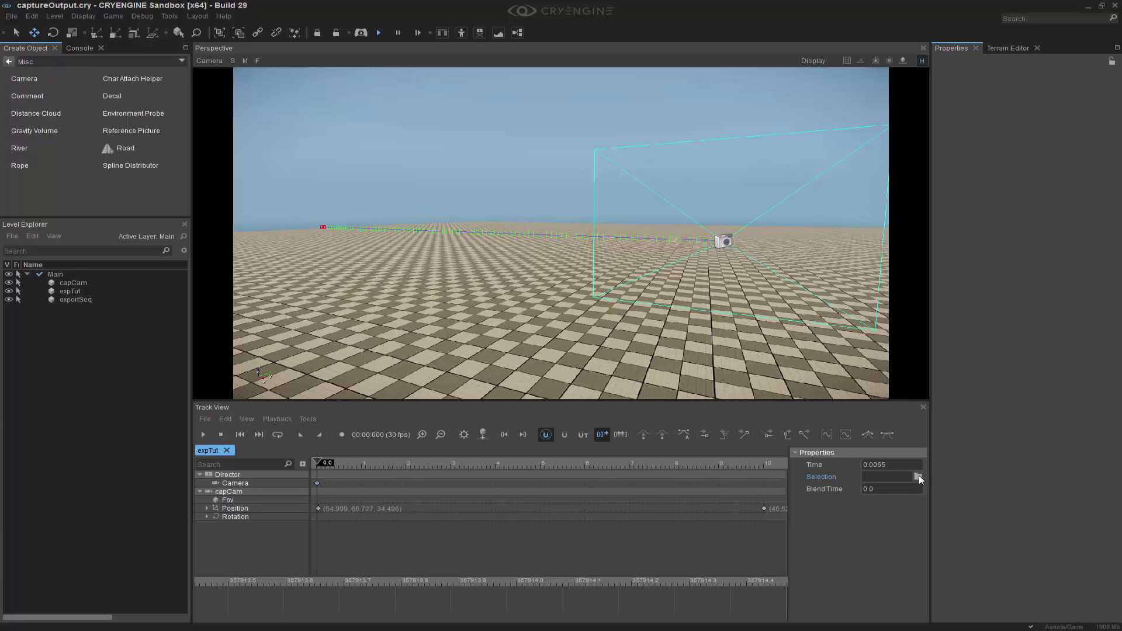
{"action": "left_click", "coordinate": [520, 269]}
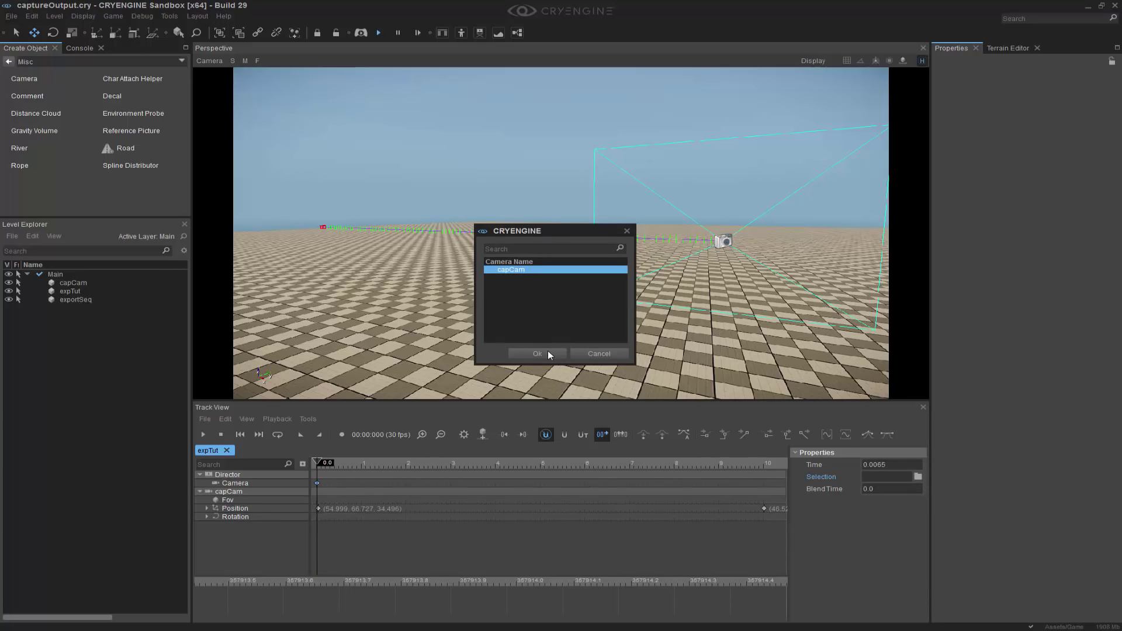
{"action": "left_click", "coordinate": [549, 353]}
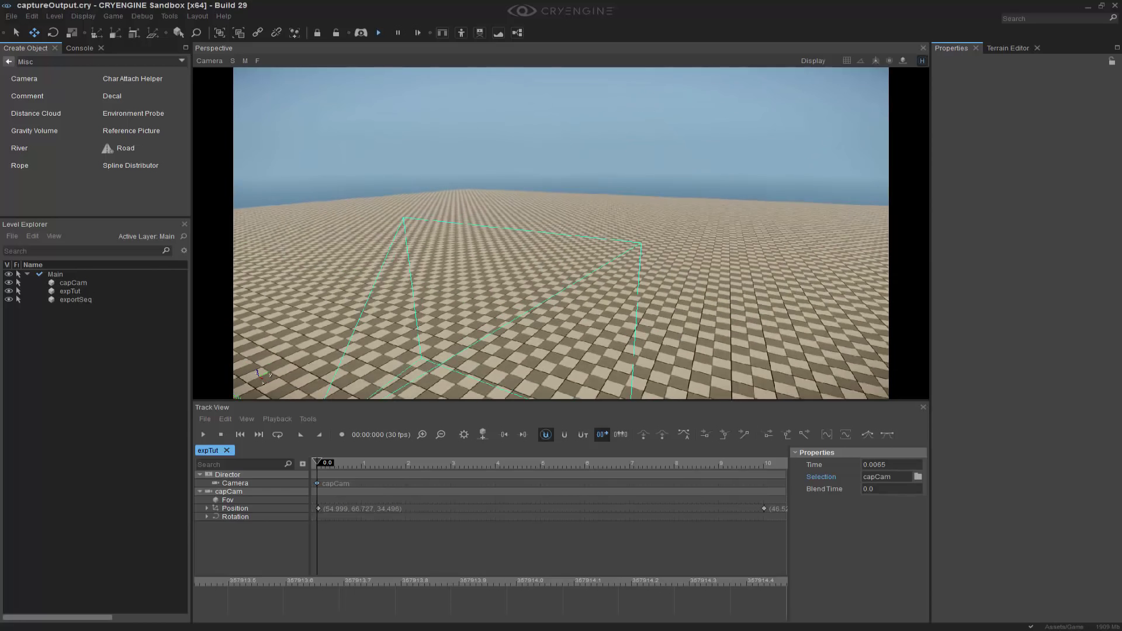
Look through capCam in the viewport to check its framing, then return to the free perspective camera.
{"action": "mouse_move", "coordinate": [645, 276]}
{"action": "middle_mouse_down"}
{"action": "mouse_move", "coordinate": [590, 322]}
{"action": "mouse_move", "coordinate": [645, 276]}
{"action": "middle_mouse_up"}
{"action": "scroll", "coordinate": [645, 275], "scroll_direction": "down", "scroll_amount": 3}
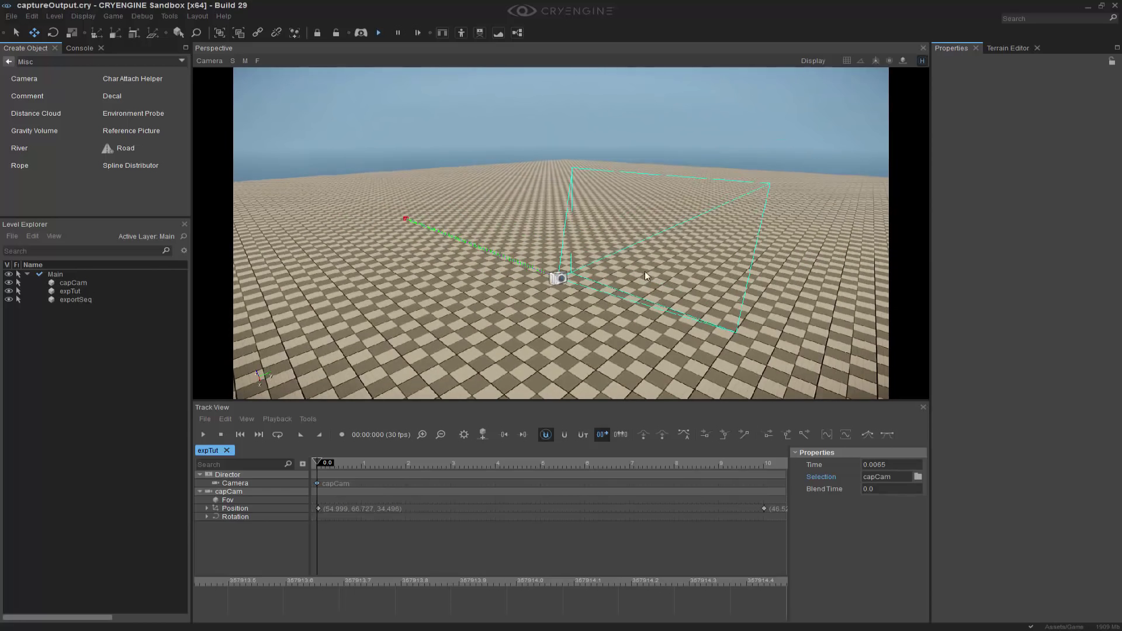
{"action": "left_click", "coordinate": [400, 531]}
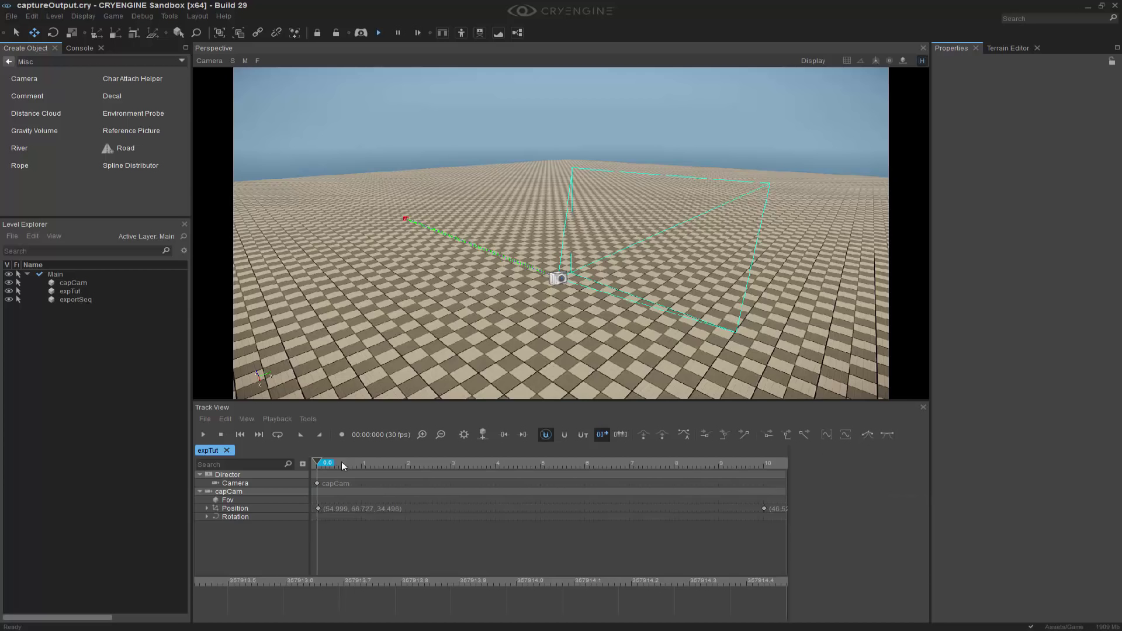
{"action": "right_click_drag", "start_coordinate": [788, 313], "coordinate": [788, 301]}
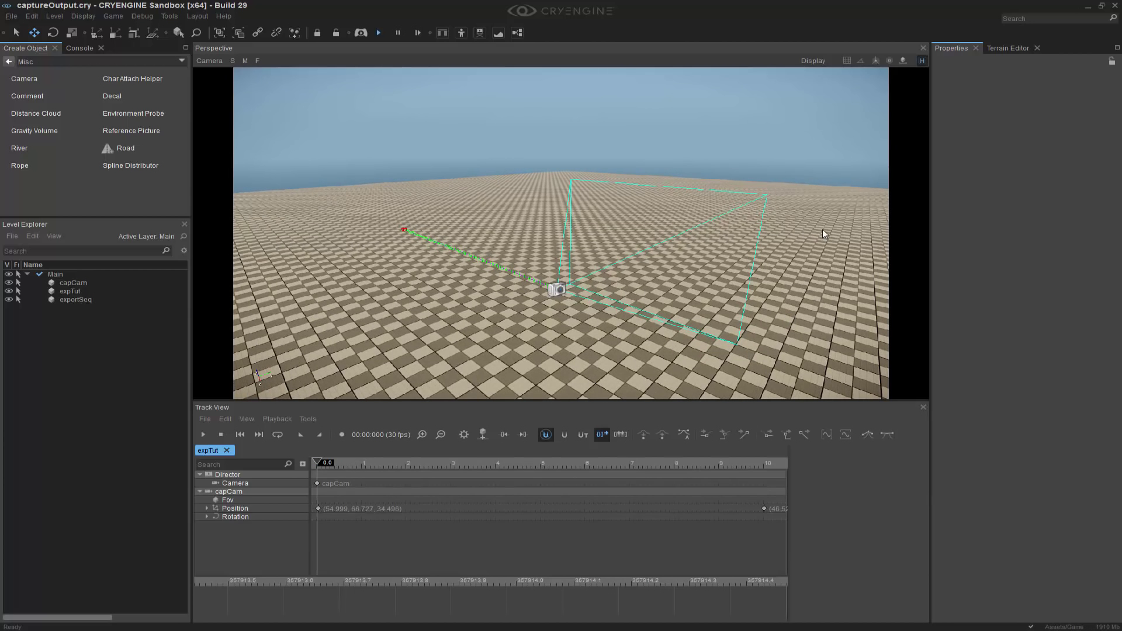
{"action": "key", "text": "ctrl+grave"}
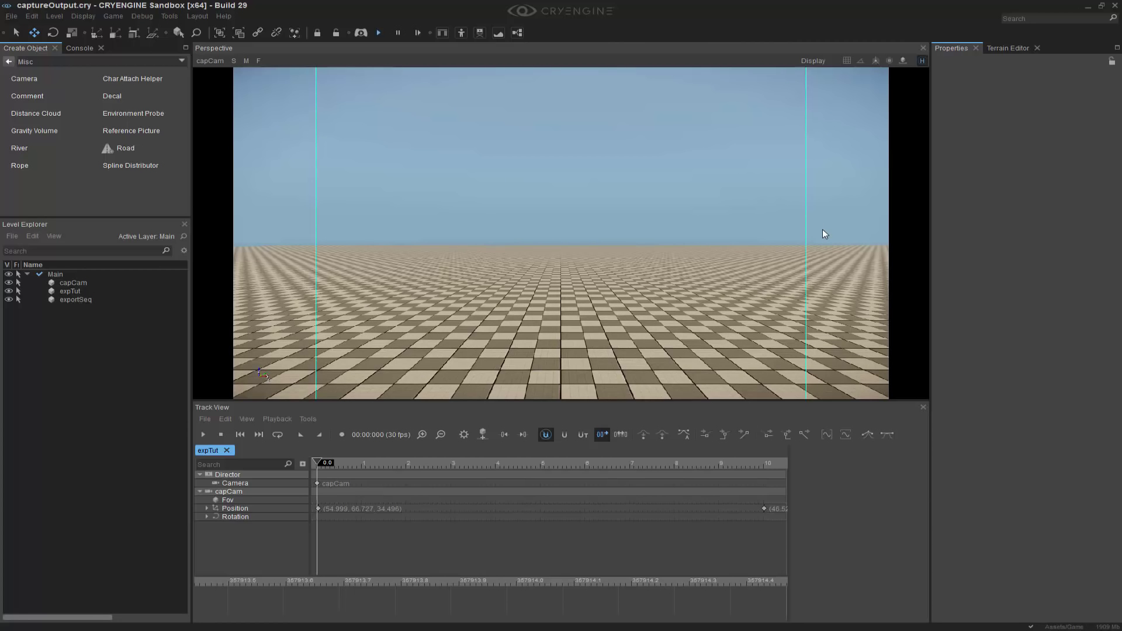
{"action": "key", "text": "ctrl+grave"}
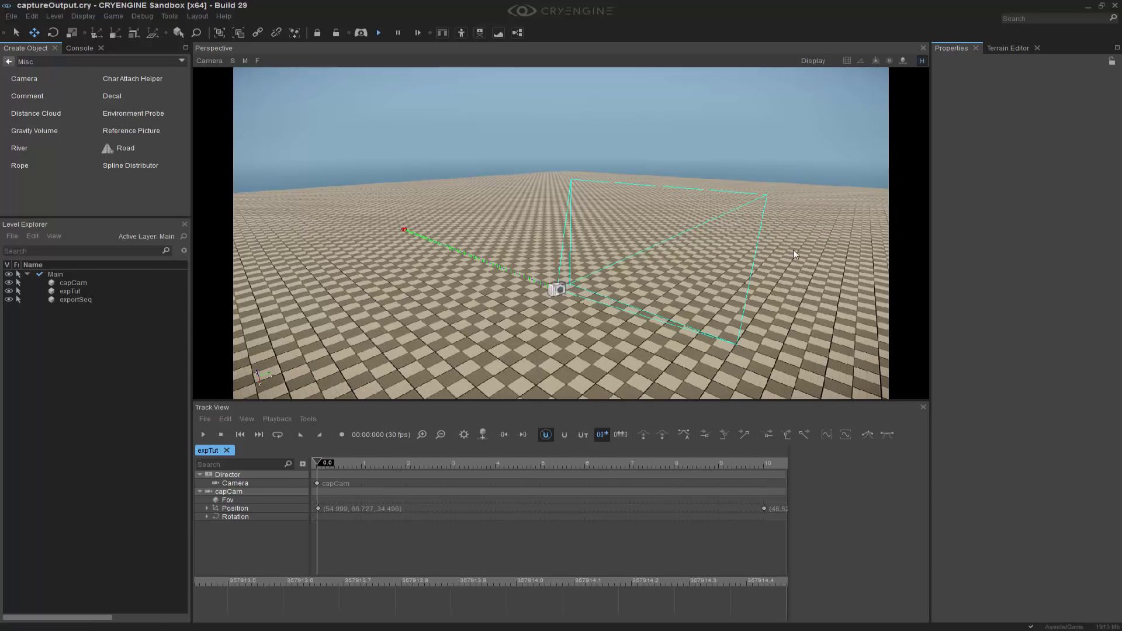
{"action": "right_click_drag", "start_coordinate": [792, 252], "coordinate": [814, 258]}
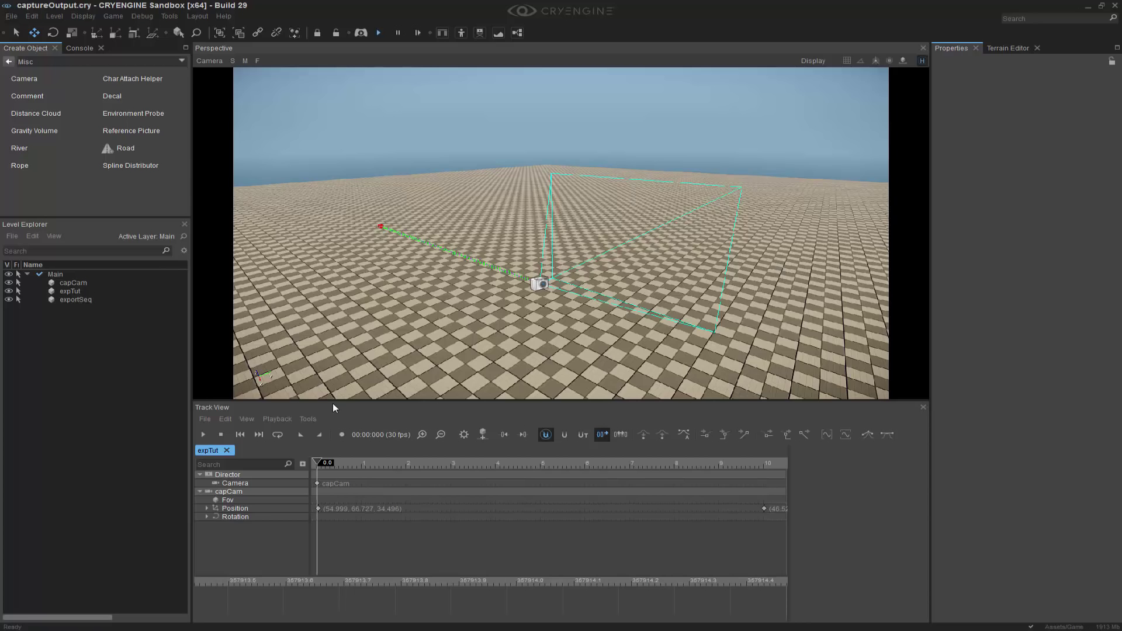
Open the Track View render output settings and choose the expTut sequence with its Director node as input.
{"action": "left_click", "coordinate": [308, 419]}
{"action": "left_click", "coordinate": [325, 432]}
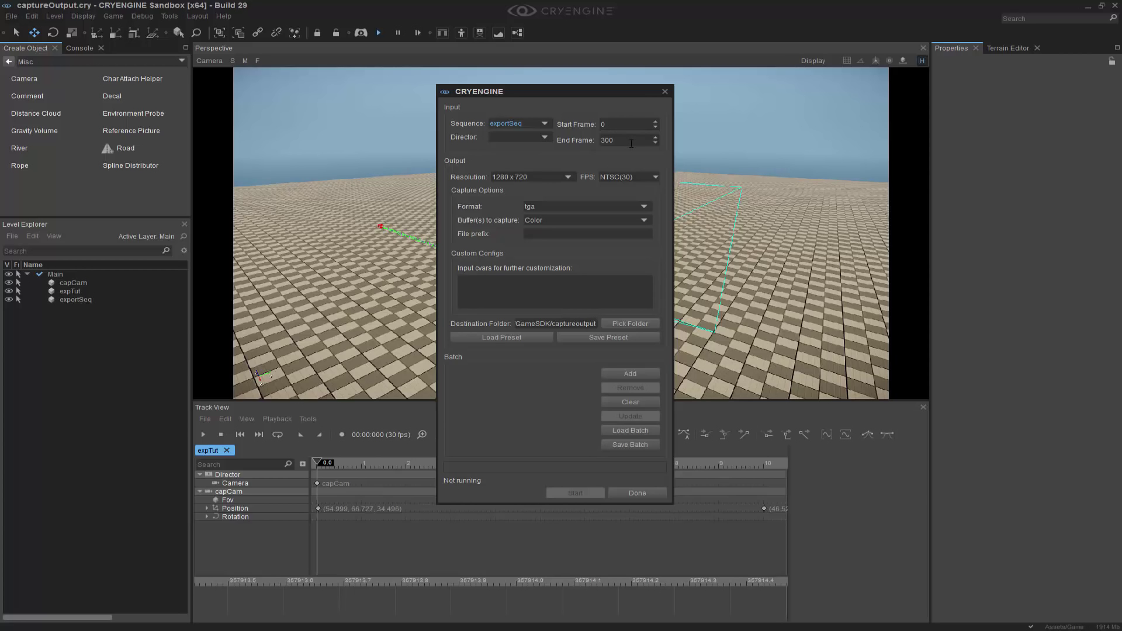
{"action": "left_click", "coordinate": [518, 121]}
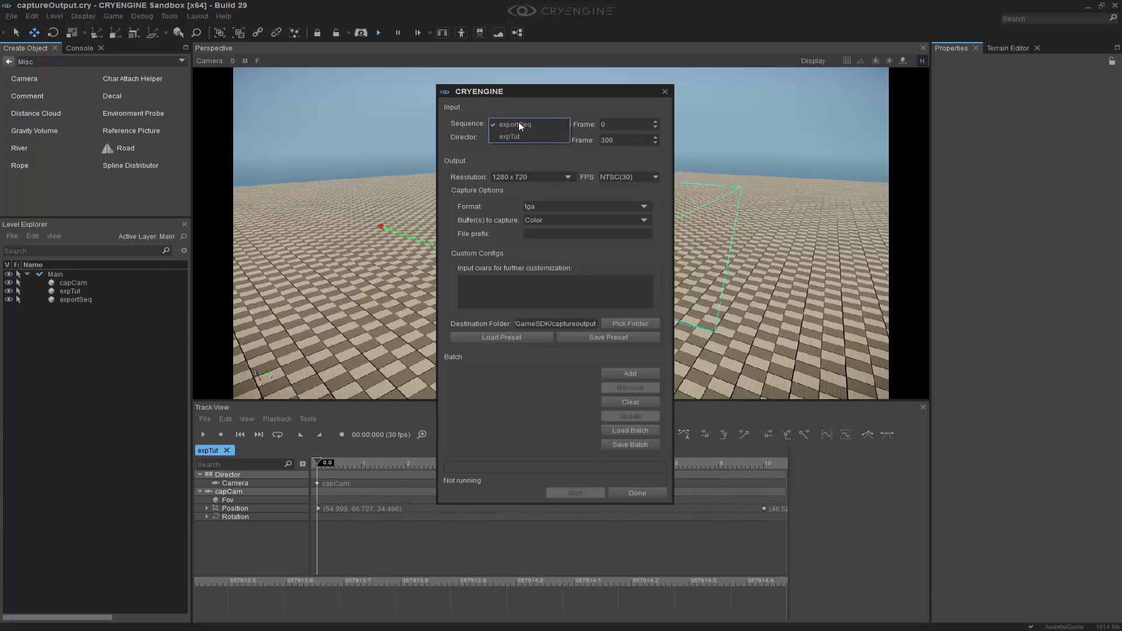
{"action": "left_click", "coordinate": [518, 135]}
{"action": "left_click", "coordinate": [517, 137]}
{"action": "left_click", "coordinate": [518, 137]}
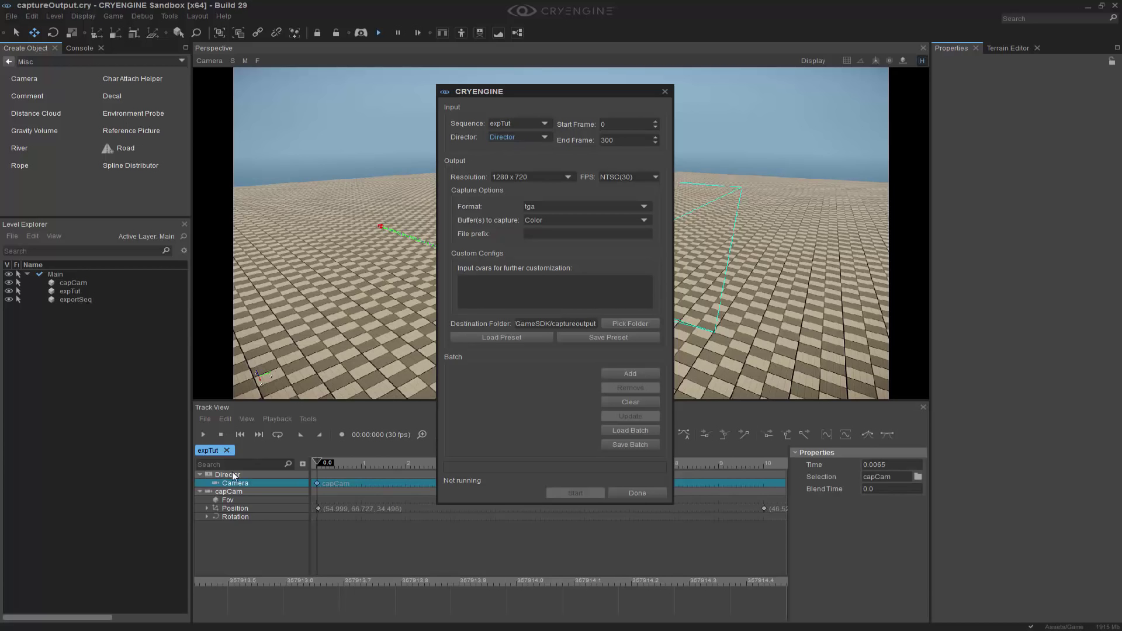
Add the expTut capture to the batch, render it and close the render settings.
{"action": "left_click", "coordinate": [626, 373]}
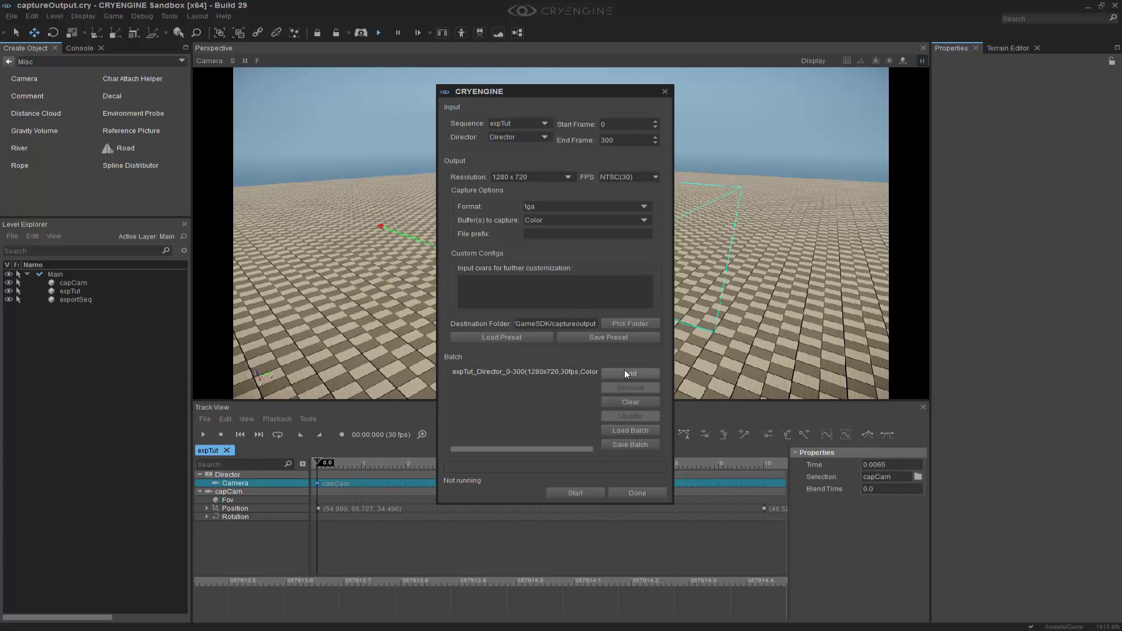
{"action": "left_click", "coordinate": [575, 493]}
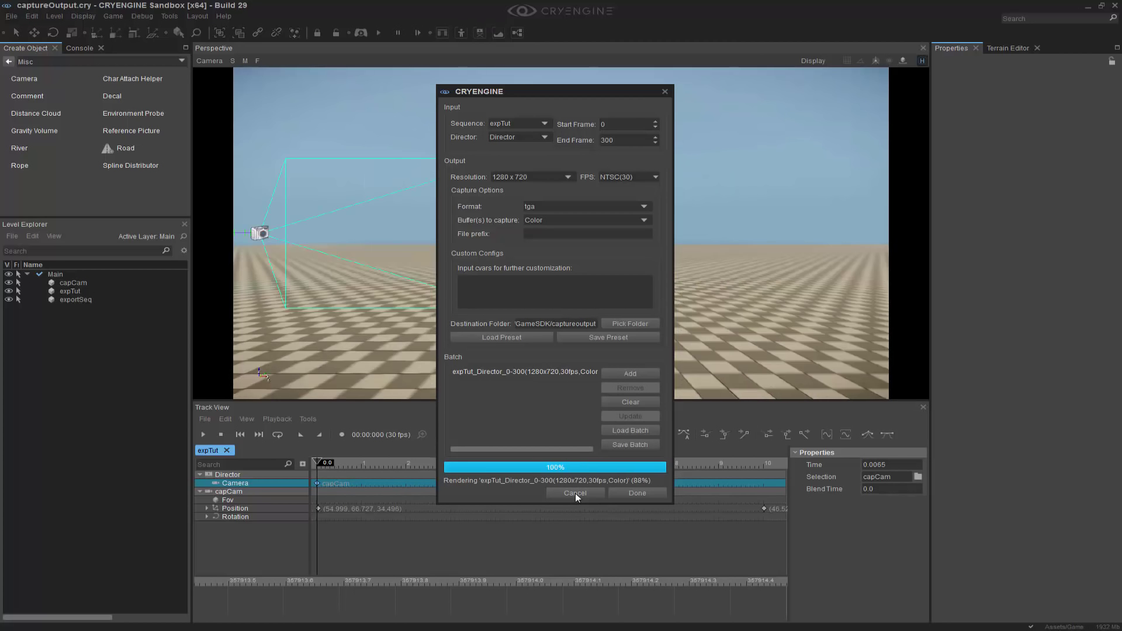
{"action": "left_click", "coordinate": [634, 492]}
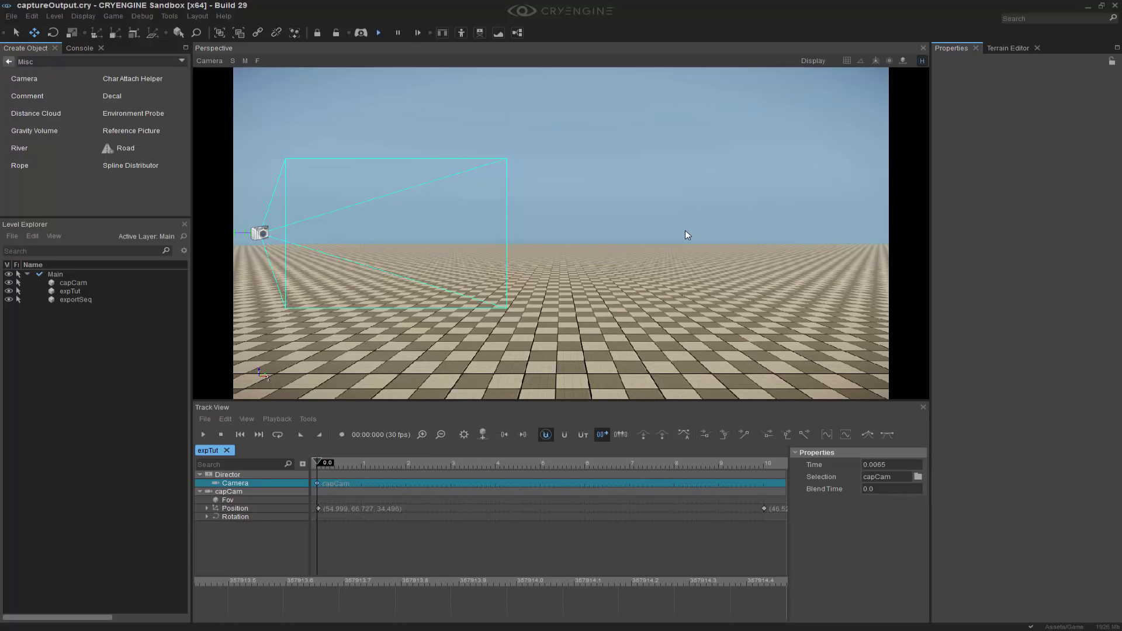
Browse in Windows Explorer to the captureoutput folder under C:\CRYENGINE Launcher\Crytek\GAMESDK510\GameSDK.
{"action": "key", "text": "super+e"}
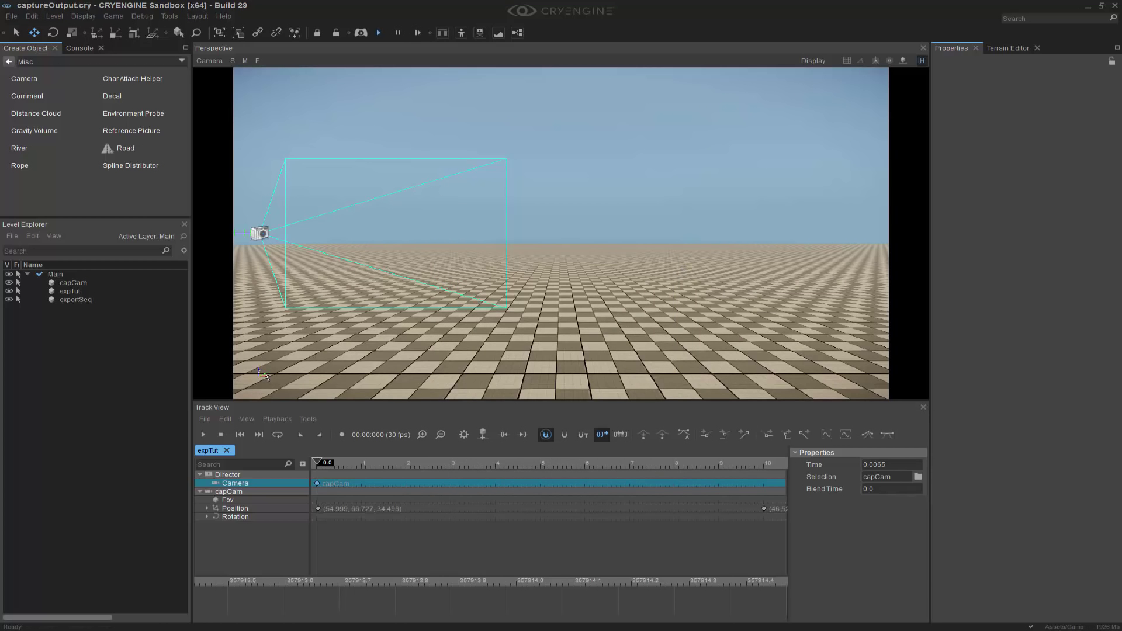
{"action": "left_click", "coordinate": [342, 398]}
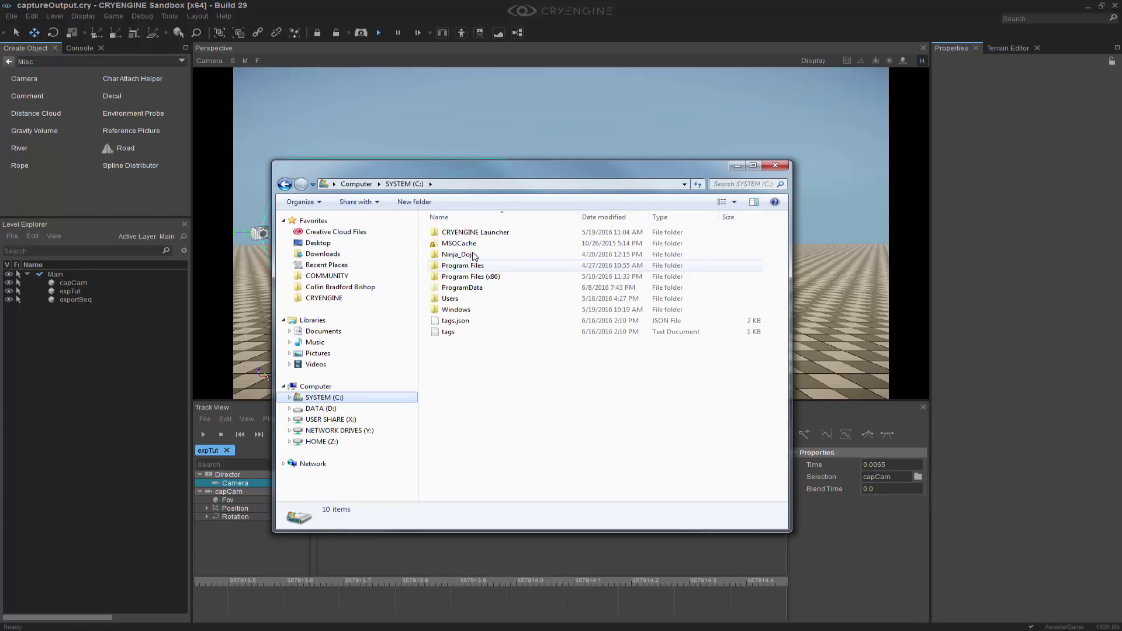
{"action": "double_click", "coordinate": [476, 232]}
{"action": "double_click", "coordinate": [478, 232]}
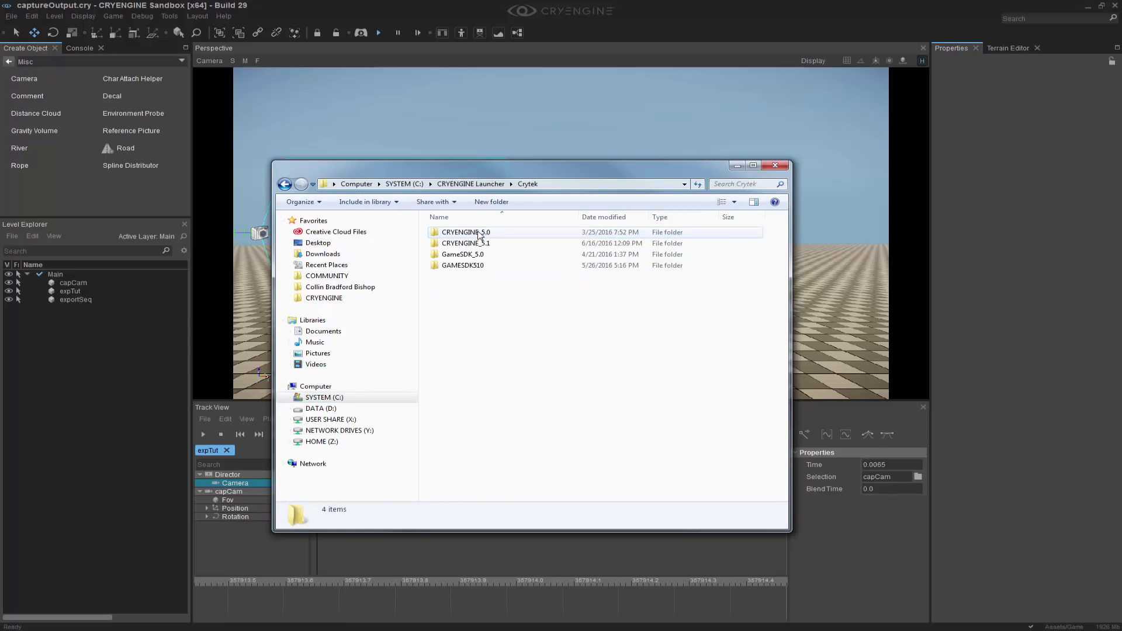
{"action": "double_click", "coordinate": [476, 265]}
{"action": "double_click", "coordinate": [473, 246]}
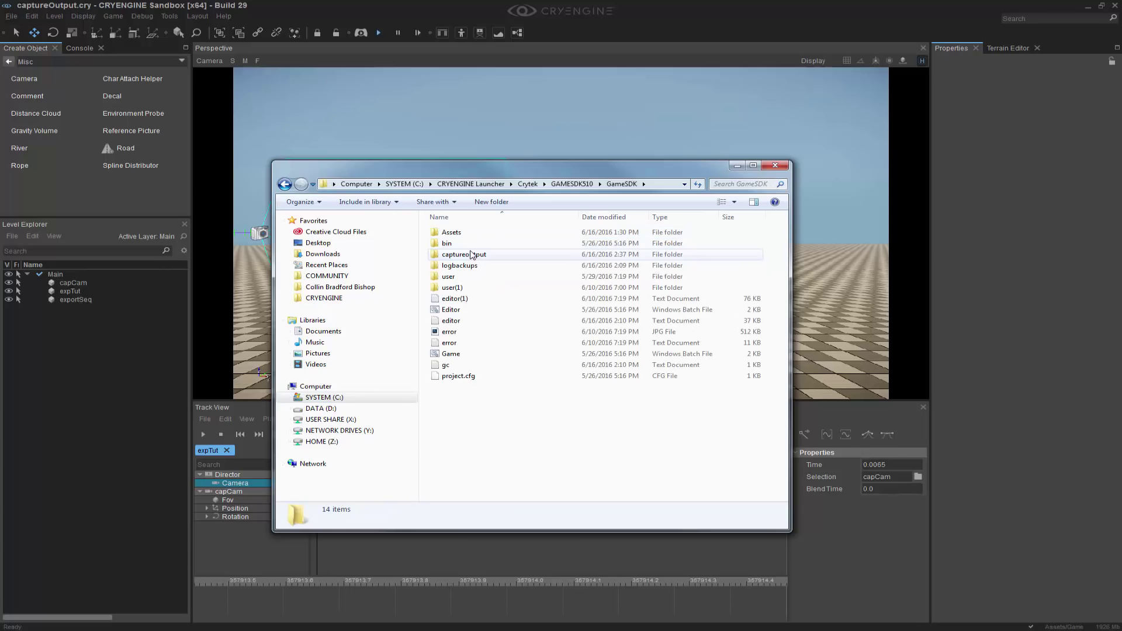
{"action": "double_click", "coordinate": [472, 255]}
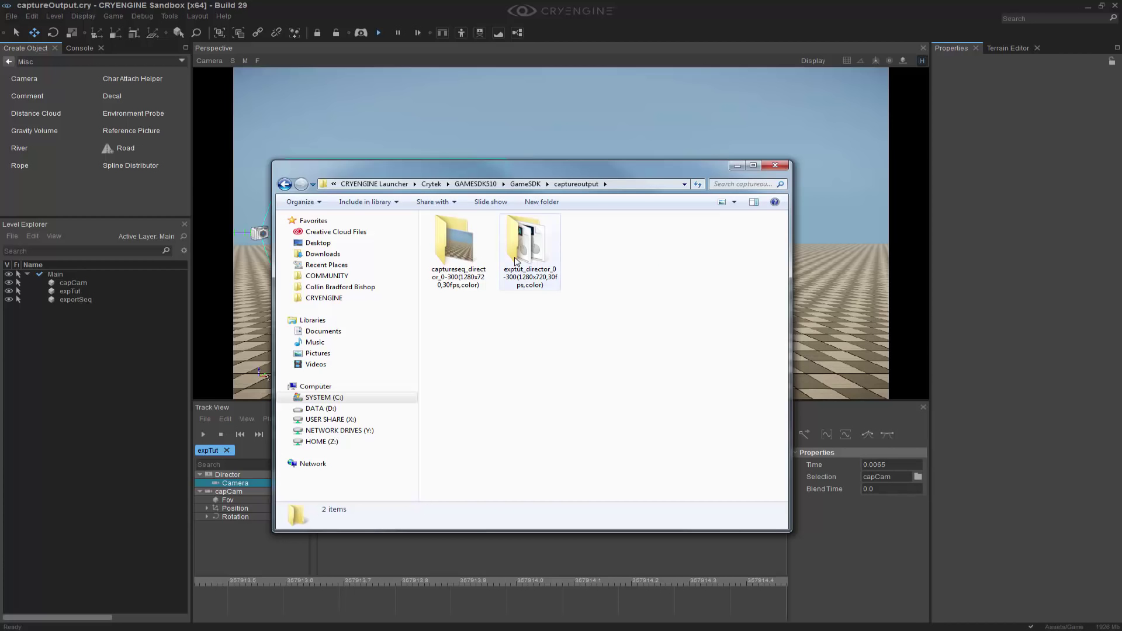
Open the exptut_director_0-300 output folder and look through its rendered Targa frames from first to last.
{"action": "double_click", "coordinate": [533, 242]}
{"action": "left_click", "coordinate": [646, 447]}
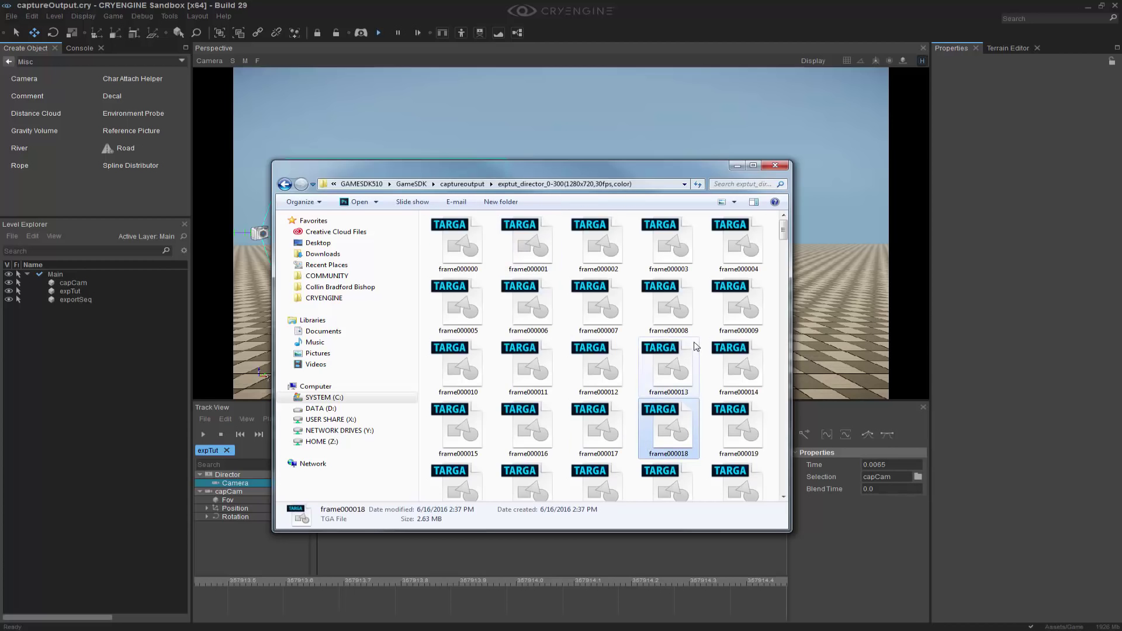
{"action": "scroll", "coordinate": [701, 351], "scroll_direction": "down", "scroll_amount": 20}
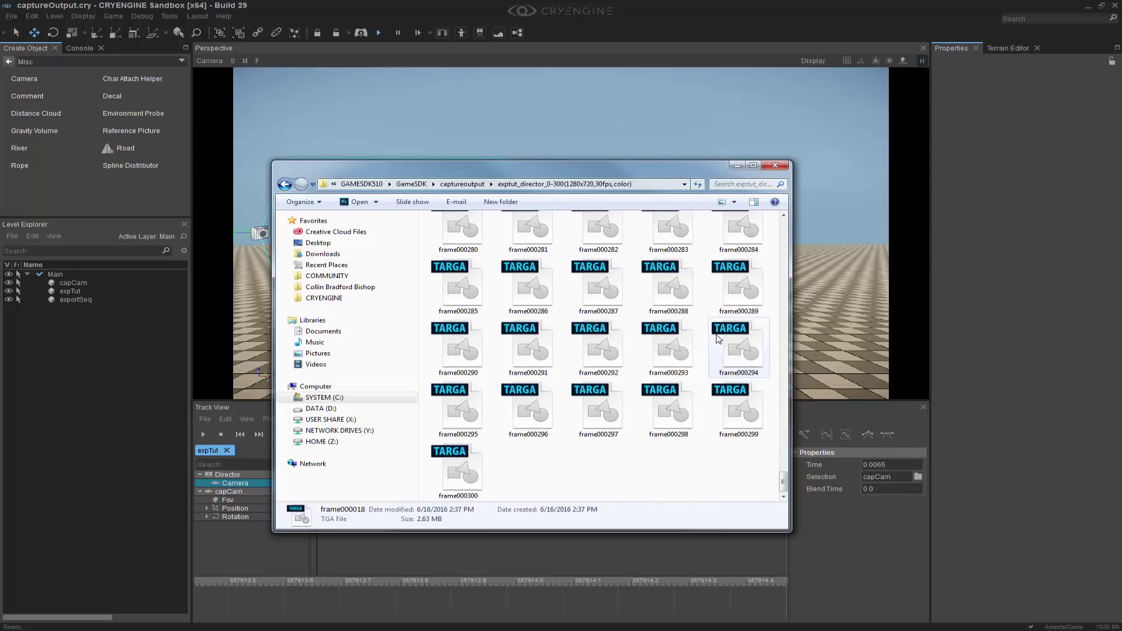
{"action": "scroll", "coordinate": [716, 339], "scroll_direction": "up", "scroll_amount": 20}
{"action": "left_click", "coordinate": [466, 241]}
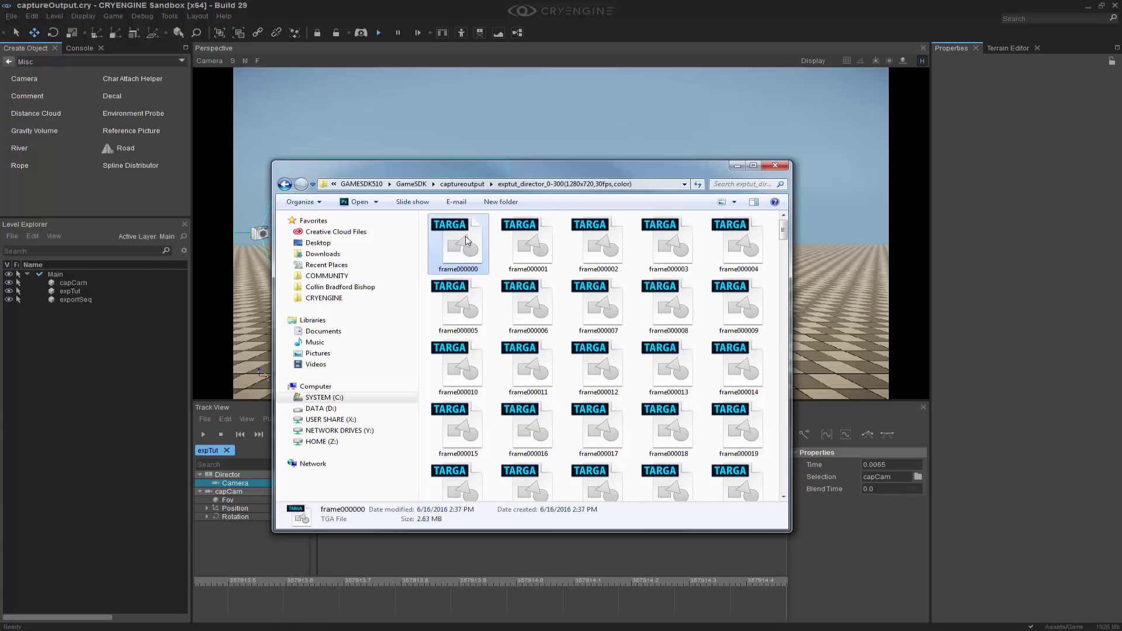
Switch to After Effects and import frame000000 from the exptut_director_0-300 folder as a Targa sequence.
{"action": "key", "text": "alt+Tab"}
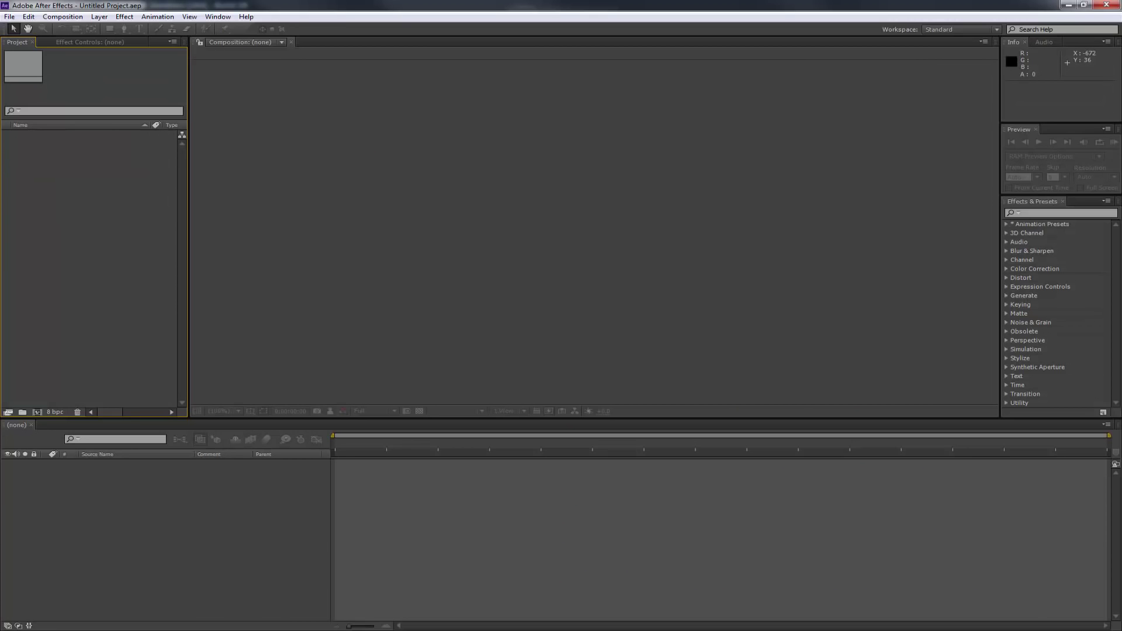
{"action": "right_click", "coordinate": [89, 235]}
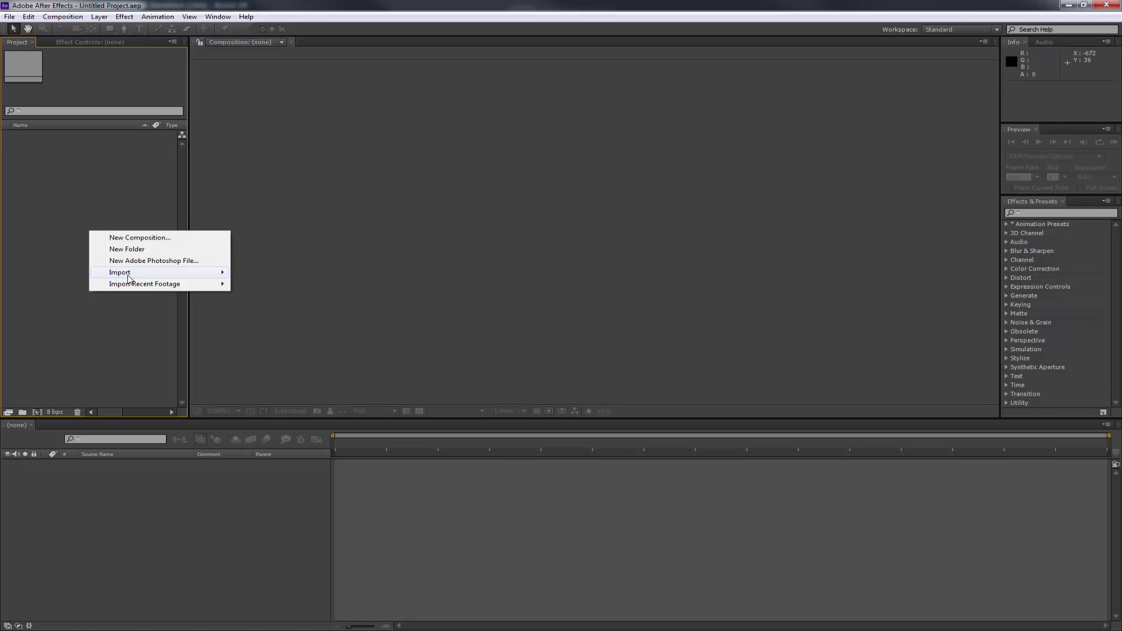
{"action": "mouse_move", "coordinate": [175, 272]}
{"action": "left_click", "coordinate": [278, 275]}
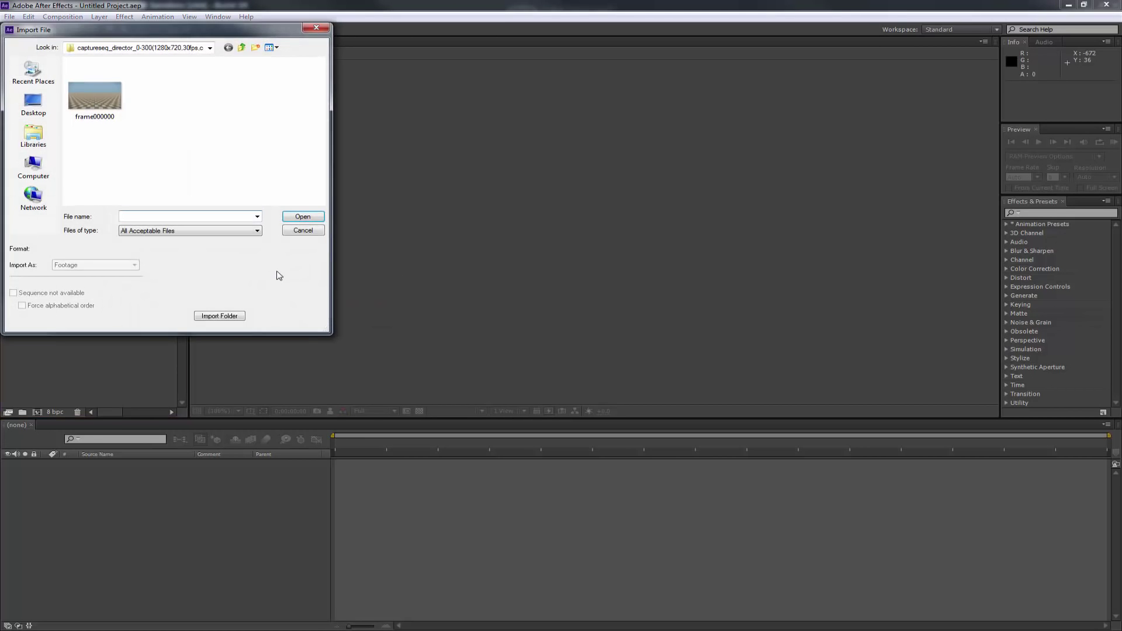
{"action": "left_click", "coordinate": [241, 48]}
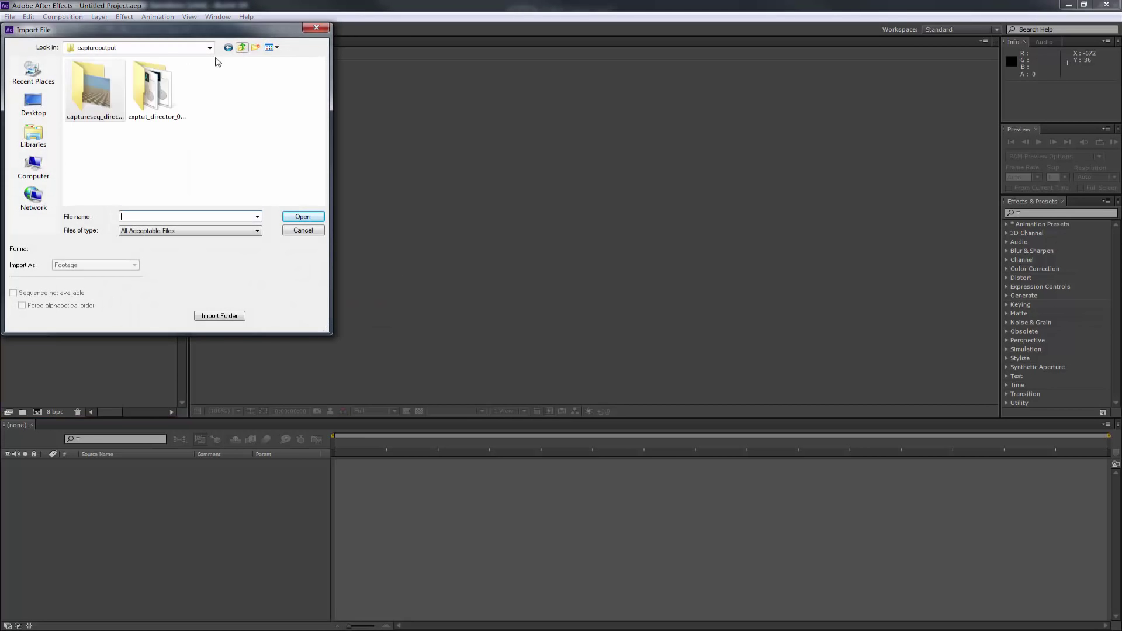
{"action": "double_click", "coordinate": [138, 101]}
{"action": "left_click", "coordinate": [96, 99]}
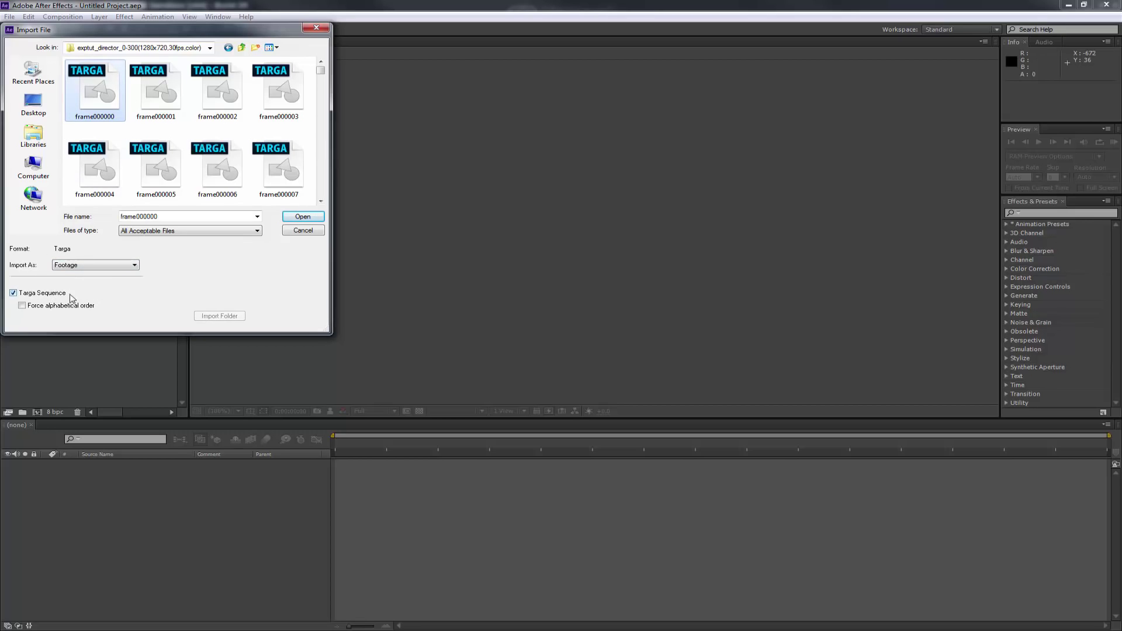
{"action": "left_click", "coordinate": [298, 217]}
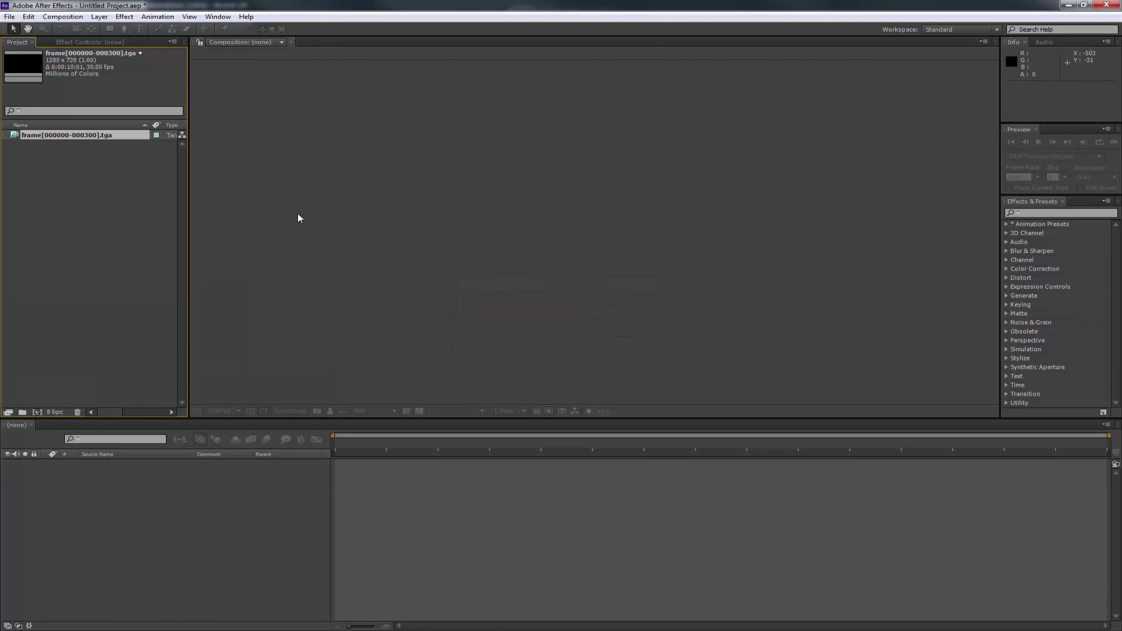
Create a composition from the imported Targa sequence and display it in the composition view.
{"action": "left_click", "coordinate": [298, 218]}
{"action": "left_click_drag", "start_coordinate": [103, 136], "coordinate": [493, 293]}
{"action": "left_click_drag", "start_coordinate": [247, 255], "coordinate": [609, 208]}
{"action": "left_click", "coordinate": [956, 281]}
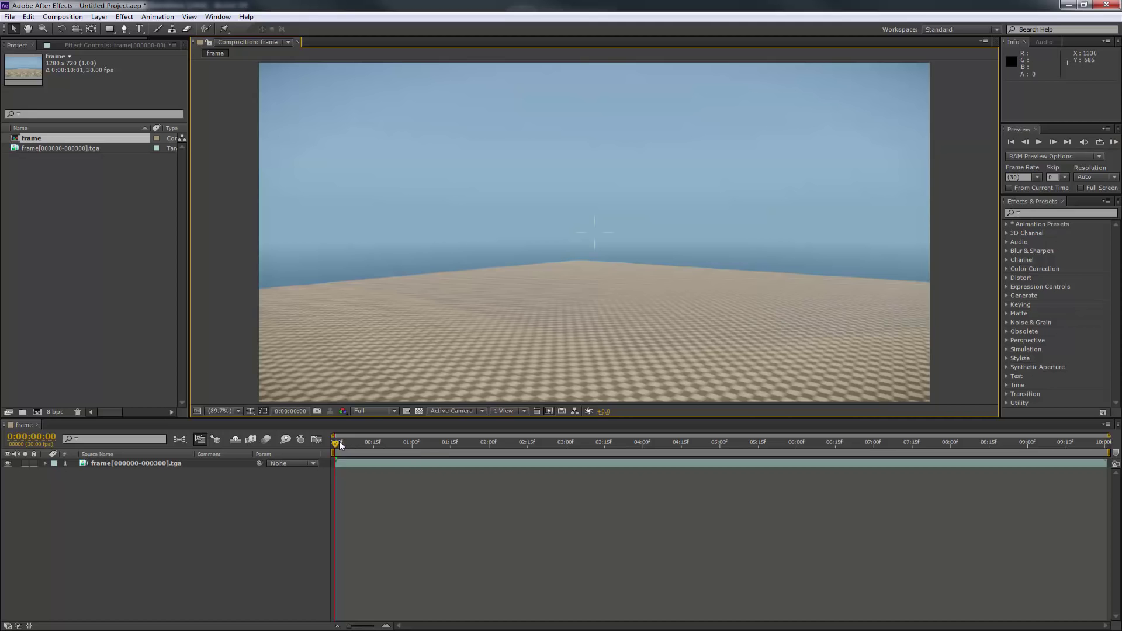
Set the composition's preview resolution to Half and run a RAM preview from the first frame.
{"action": "left_click_drag", "start_coordinate": [340, 444], "coordinate": [336, 445]}
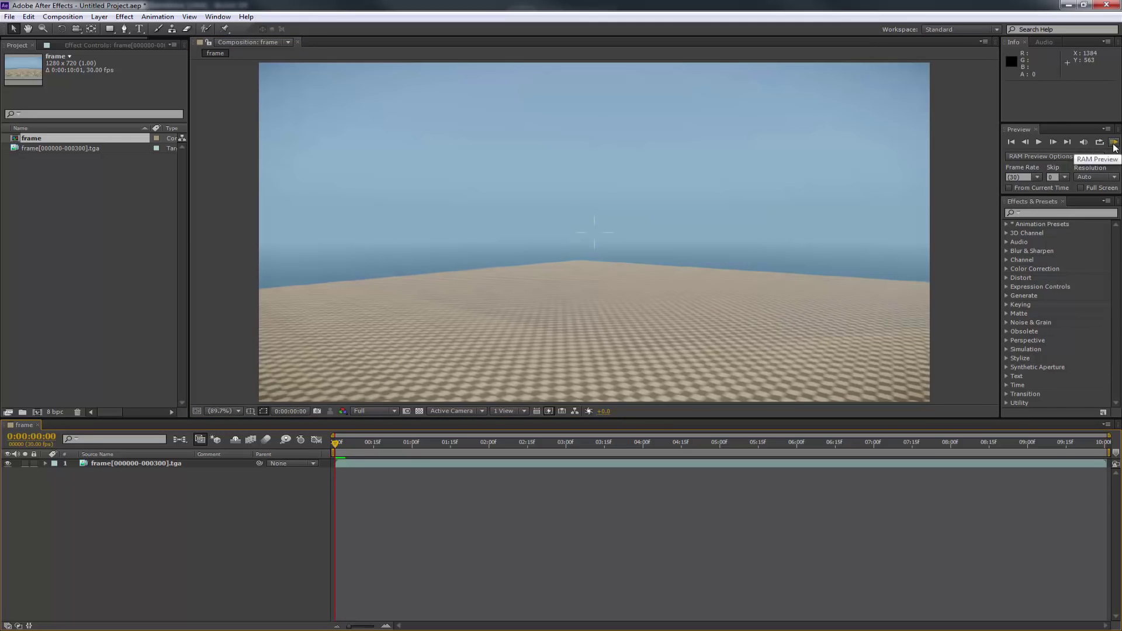
{"action": "left_click", "coordinate": [374, 411]}
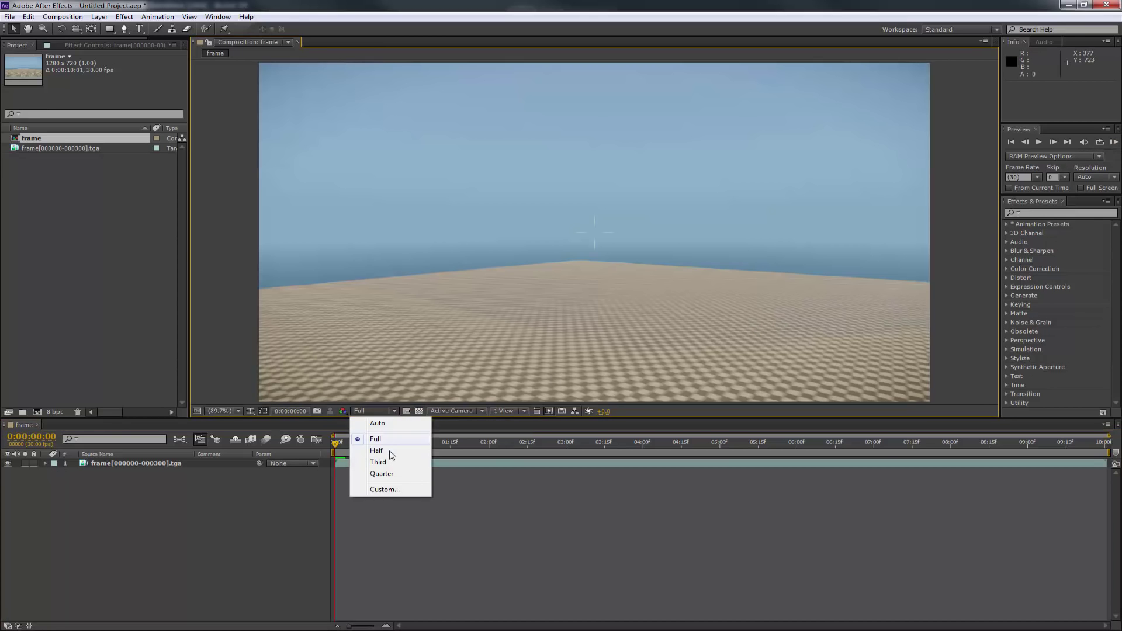
{"action": "left_click", "coordinate": [393, 450]}
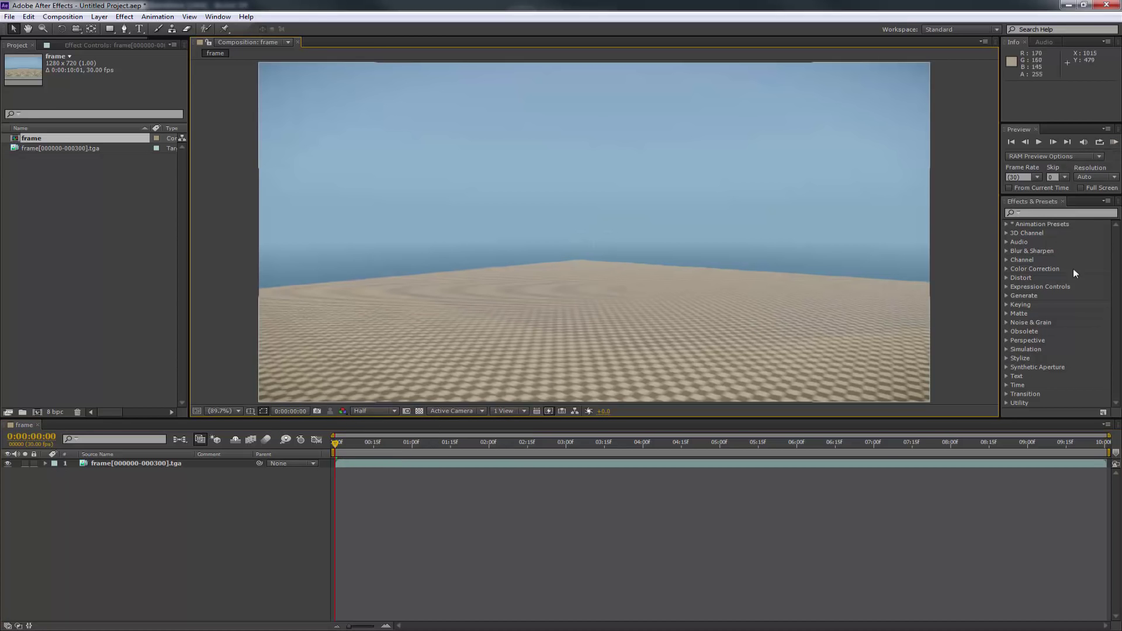
{"action": "left_click", "coordinate": [1114, 142]}
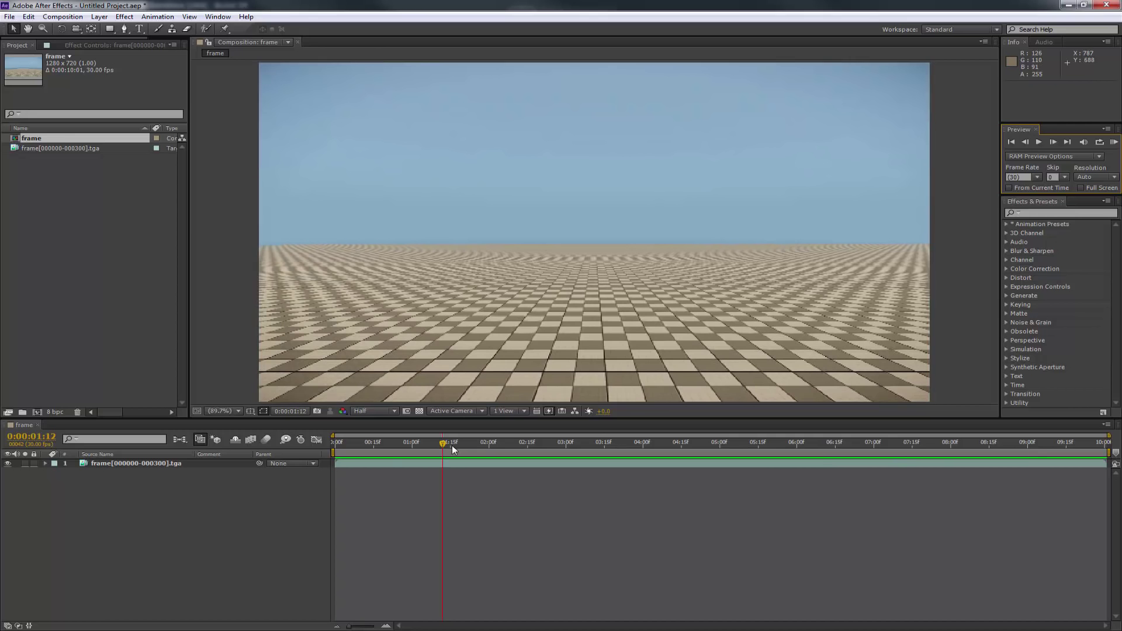
Play the cached composition from its start, stop playback and return the time indicator to the first frame.
{"action": "left_click_drag", "start_coordinate": [369, 445], "coordinate": [335, 444]}
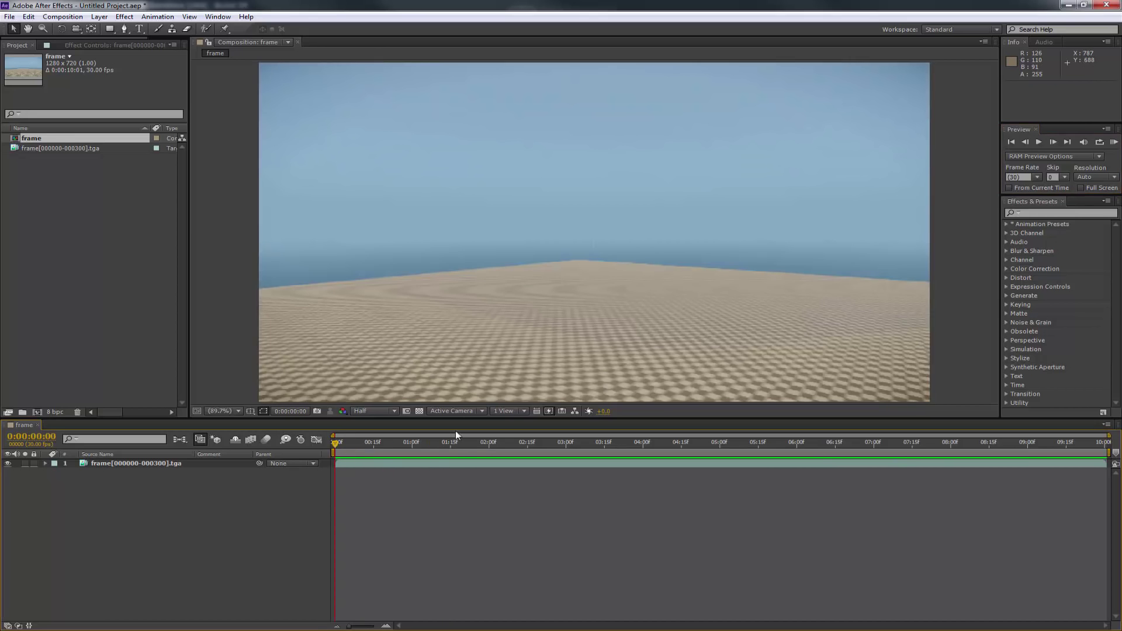
{"action": "left_click", "coordinate": [1038, 142]}
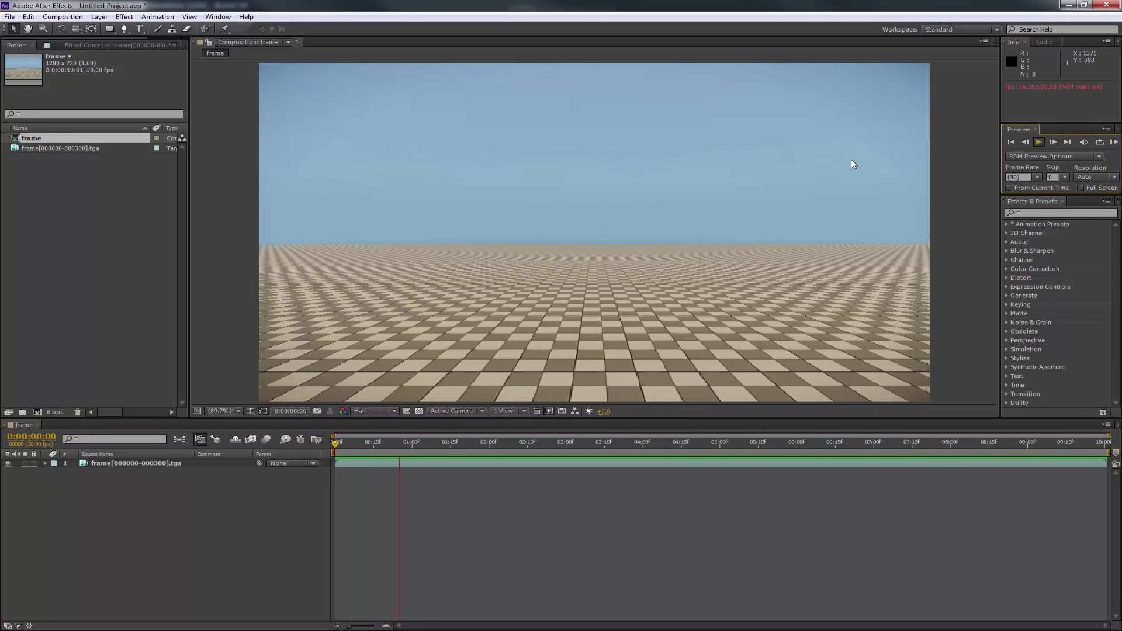
{"action": "key", "text": "space"}
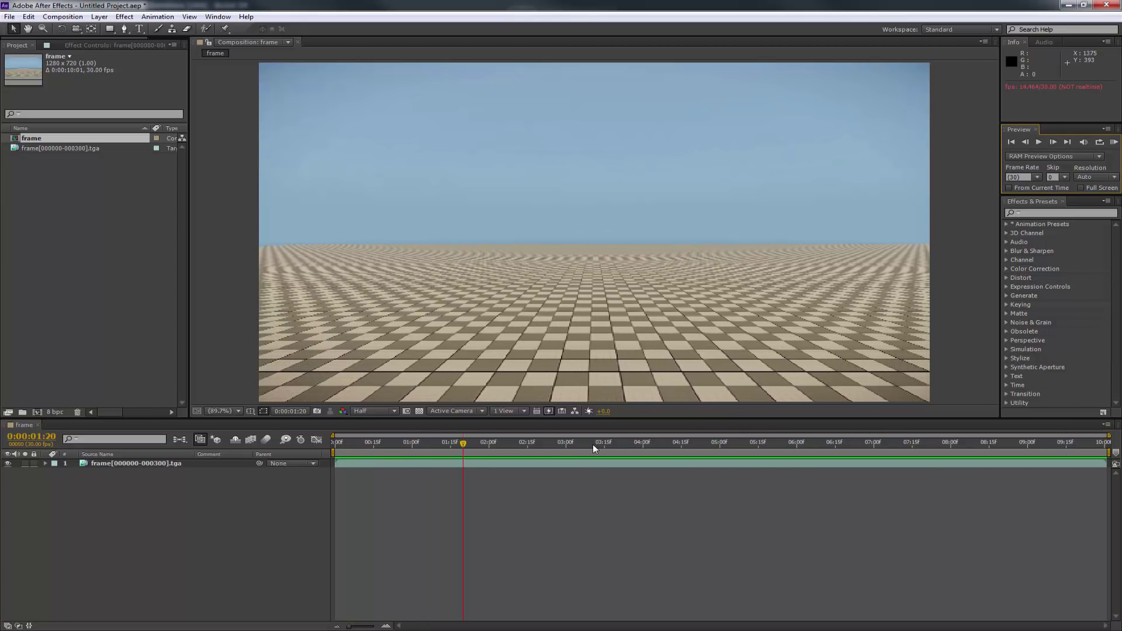
{"action": "left_click_drag", "start_coordinate": [464, 444], "coordinate": [334, 449]}
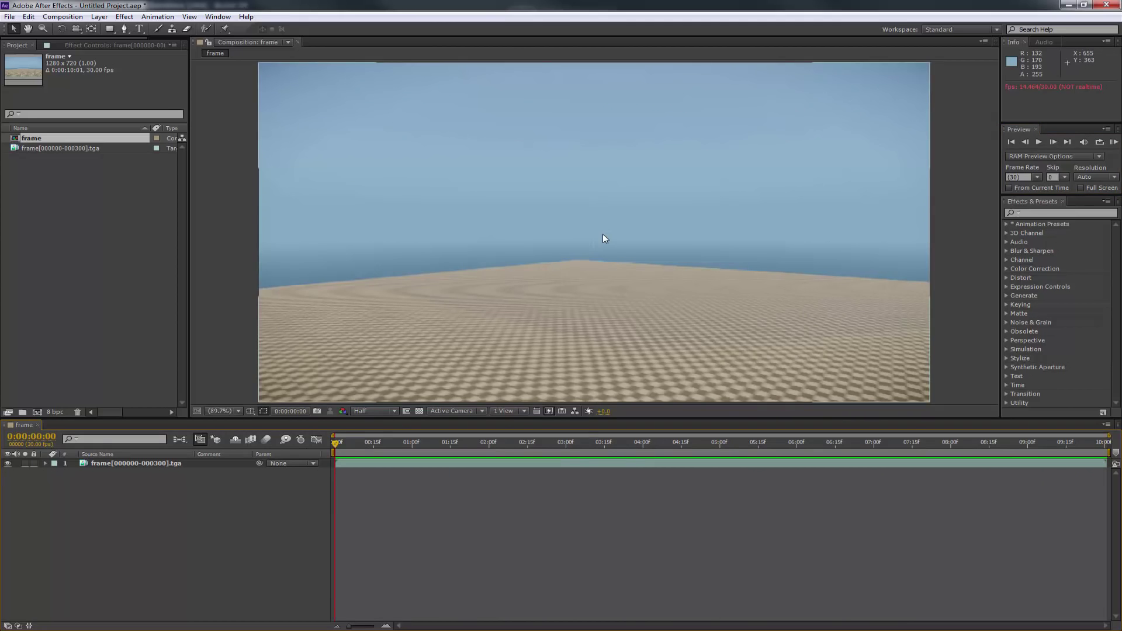